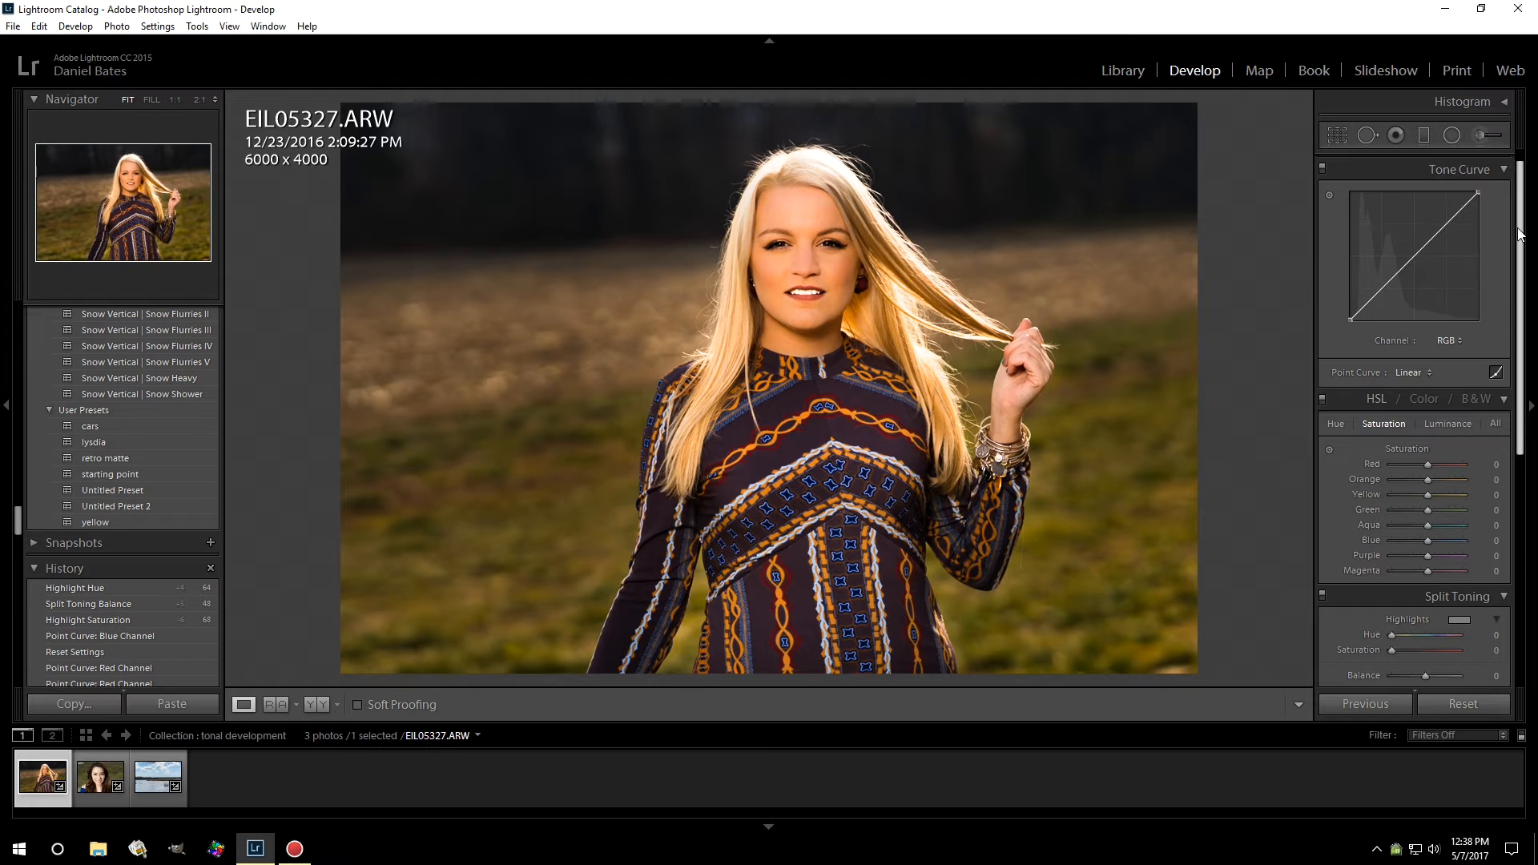
Step: Switch the Tone Curve to region editing and reset all its region adjustments
{"action": "scroll", "coordinate": [1519, 233], "scroll_direction": "up", "scroll_amount": 1}
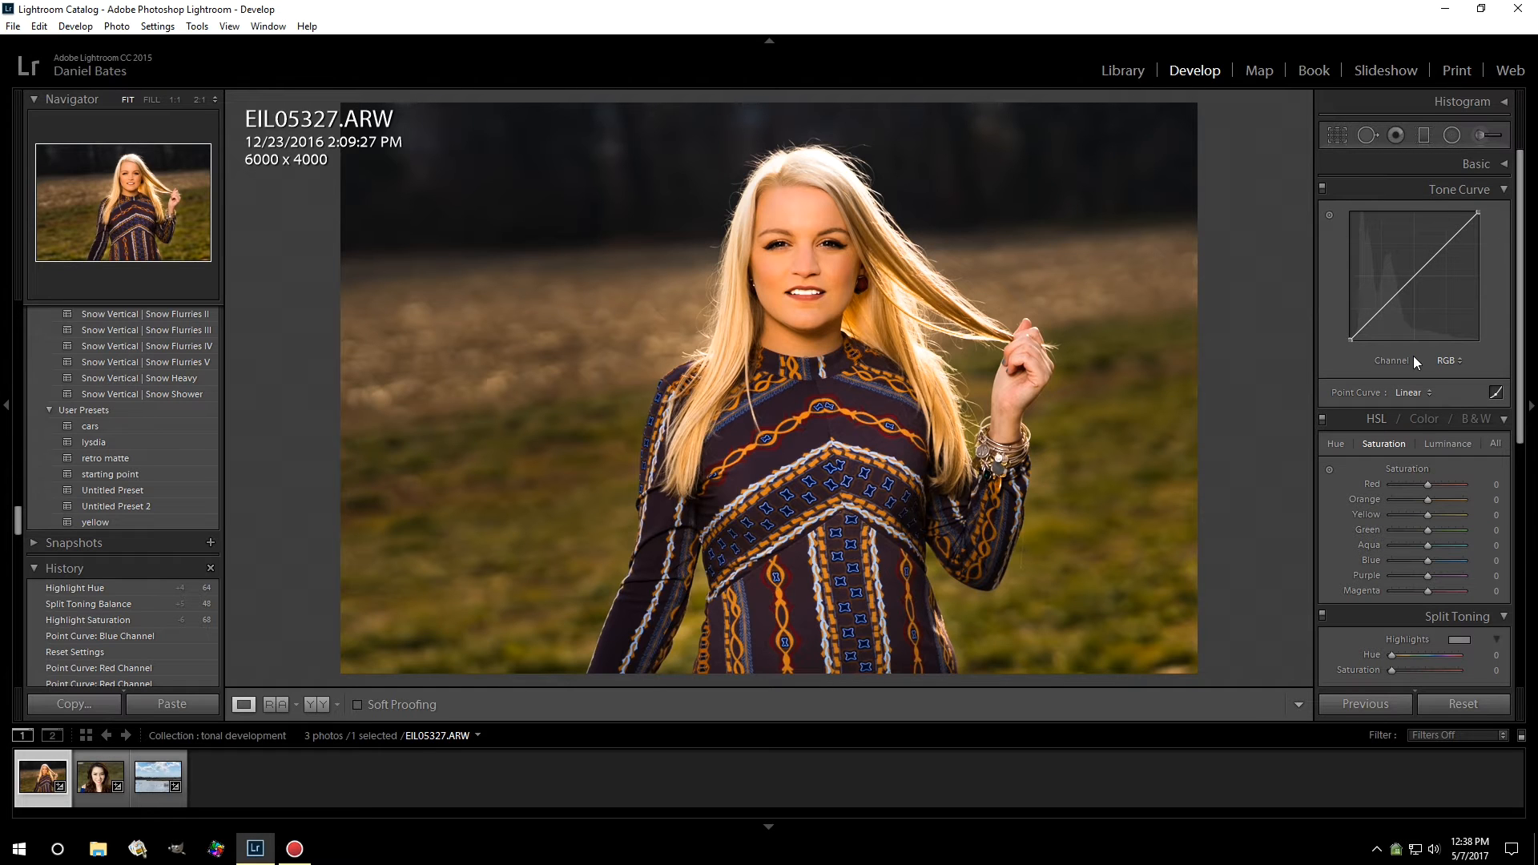
{"action": "left_click", "coordinate": [1494, 392]}
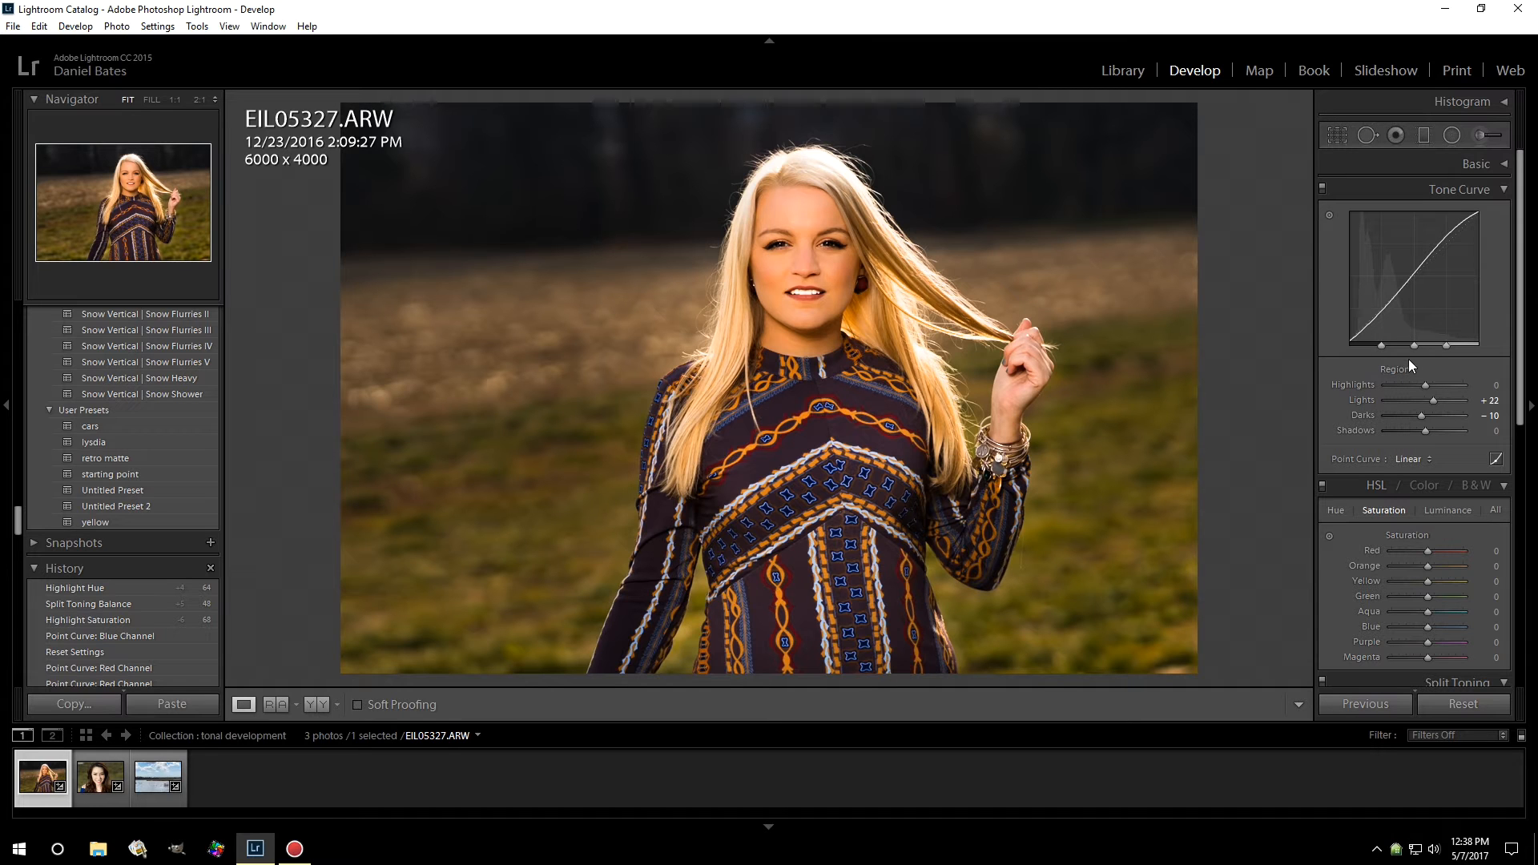
{"action": "double_click", "coordinate": [1387, 370]}
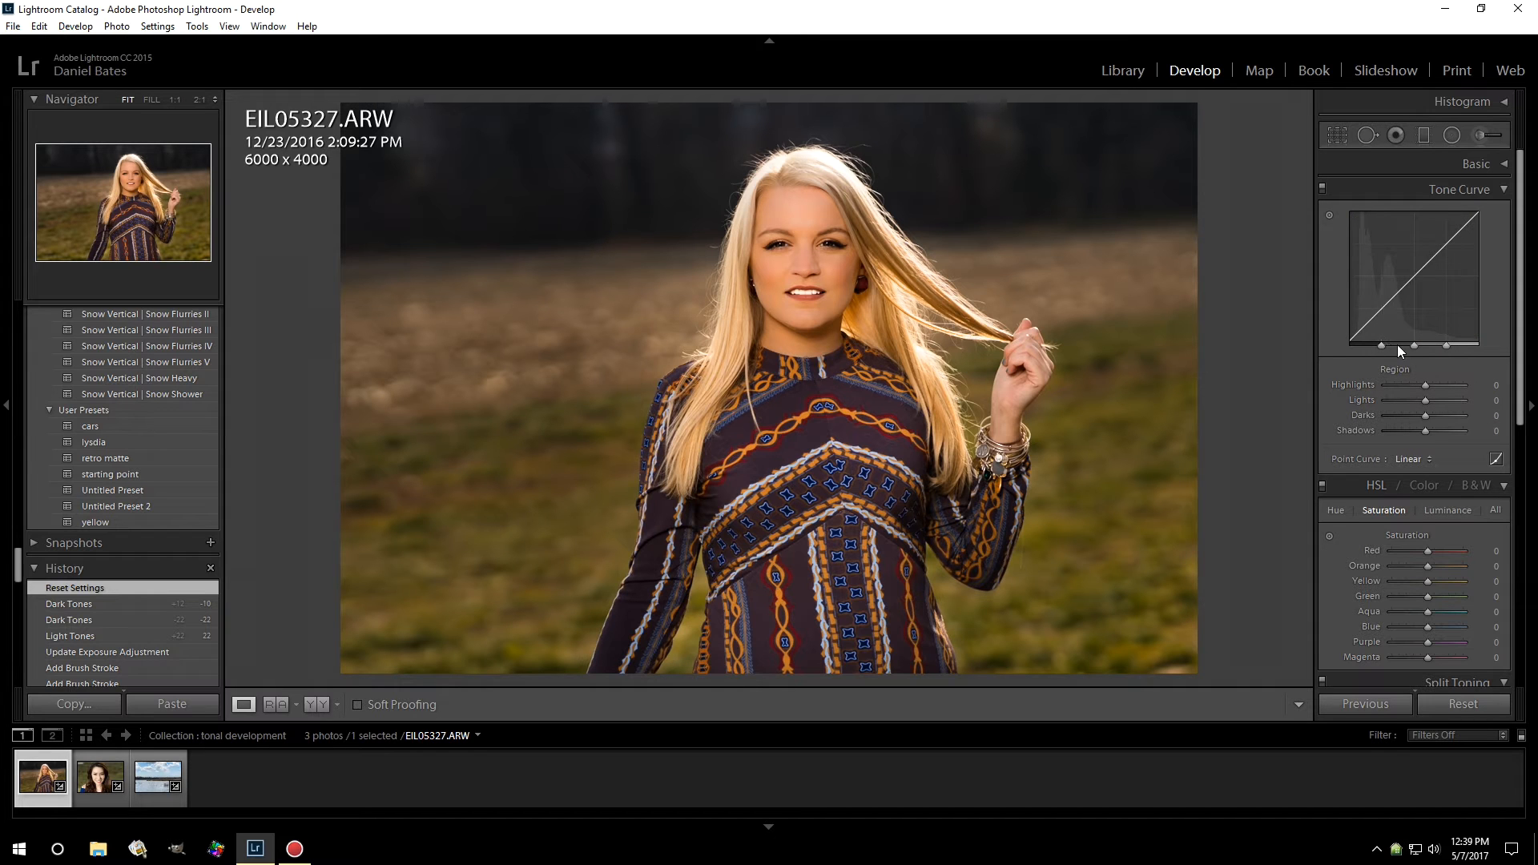
Step: Try region curve adjustments with Shadows −19 and Lights +20, then Darks +11, resetting the regions after each trial
{"action": "left_click_drag", "start_coordinate": [1398, 332], "coordinate": [1362, 338]}
{"action": "left_click_drag", "start_coordinate": [1460, 230], "coordinate": [1432, 250]}
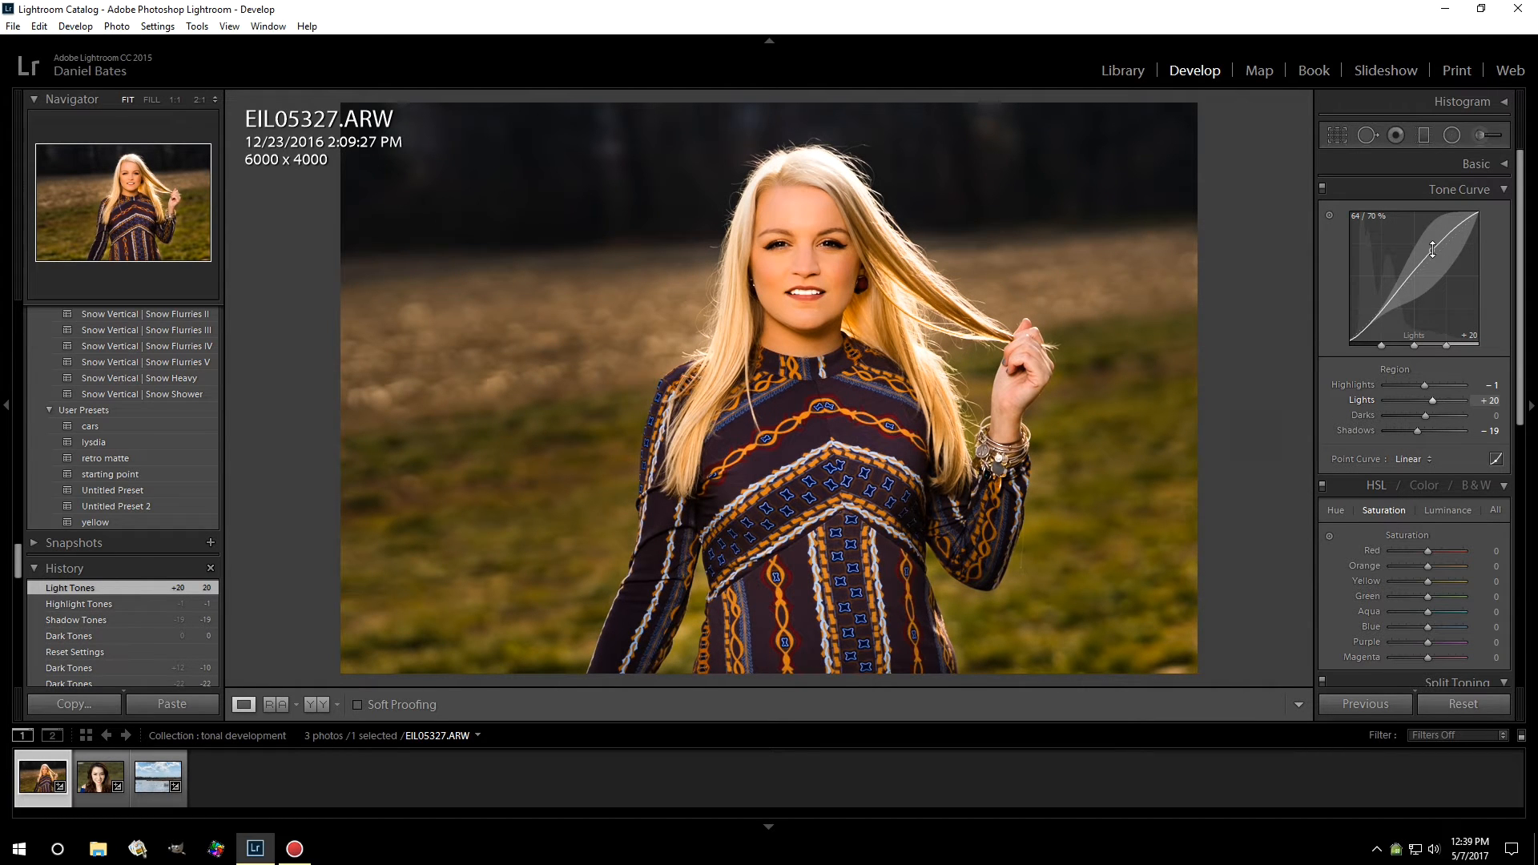
{"action": "double_click", "coordinate": [1388, 365]}
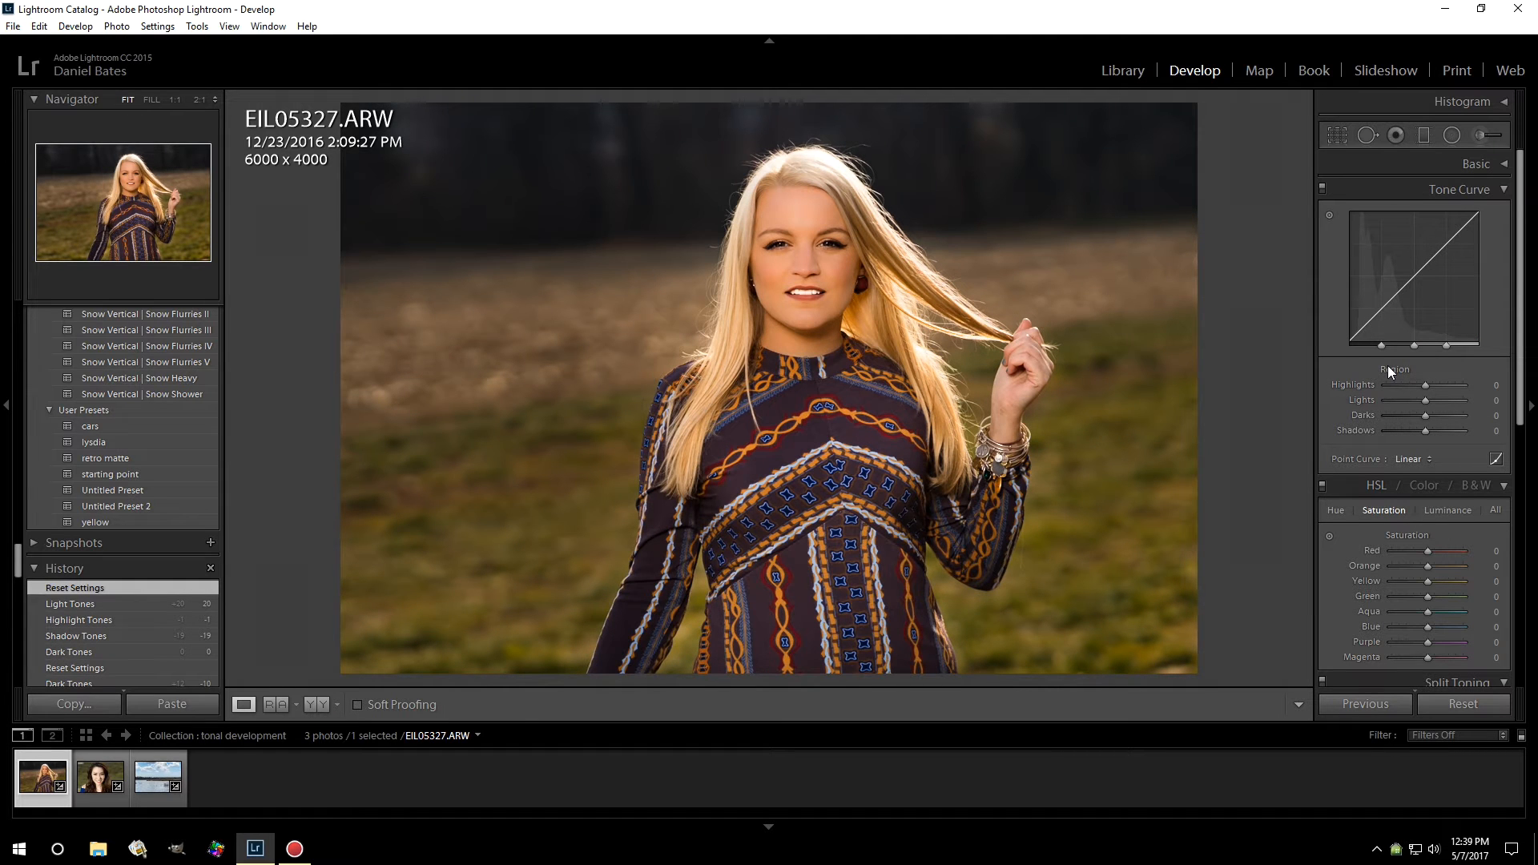
{"action": "left_click_drag", "start_coordinate": [1386, 307], "coordinate": [1384, 308]}
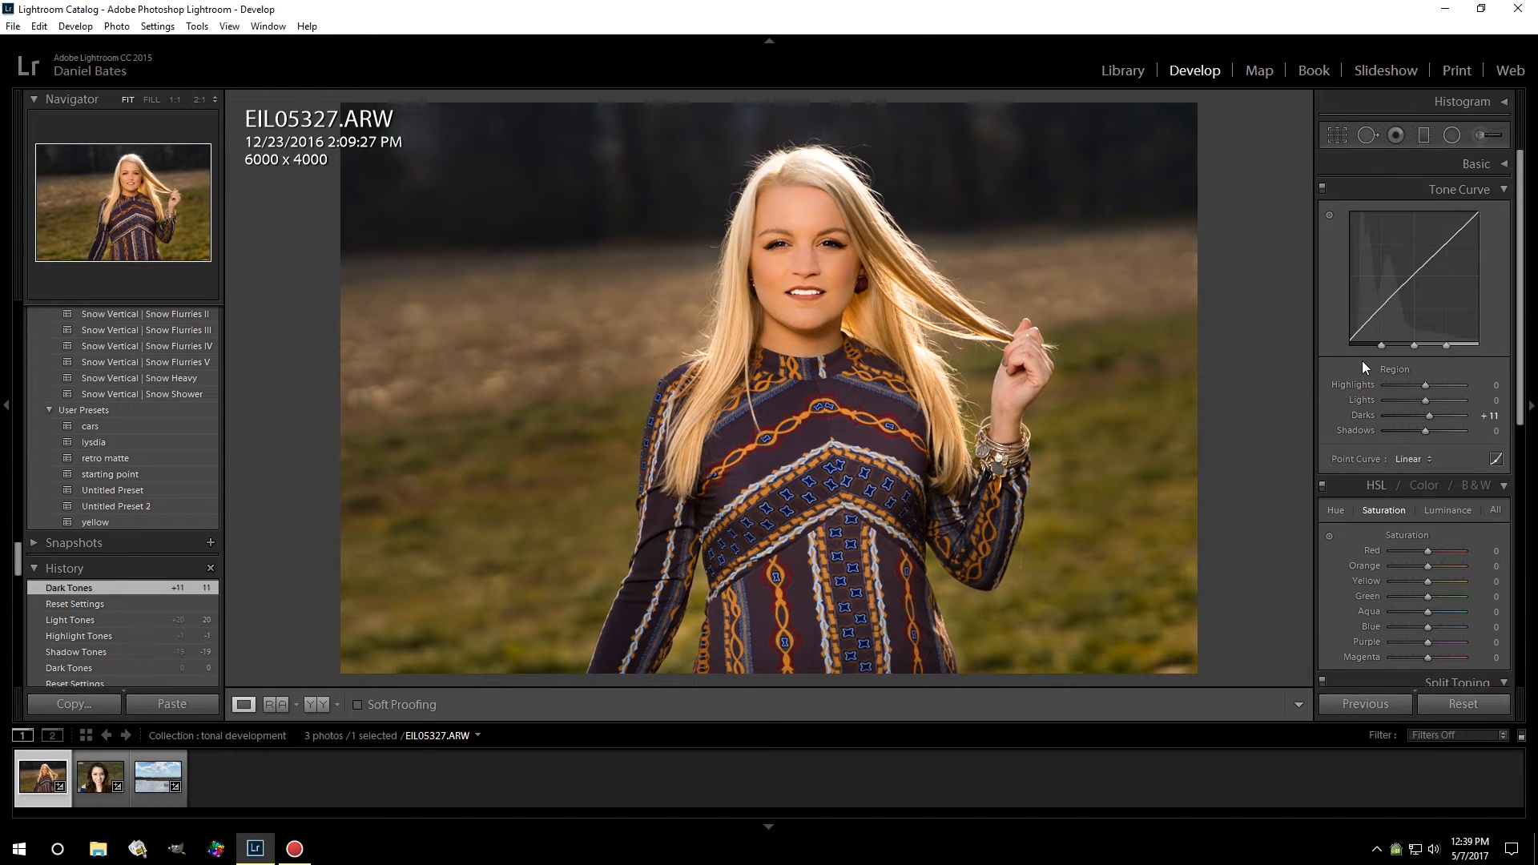
{"action": "double_click", "coordinate": [1382, 365]}
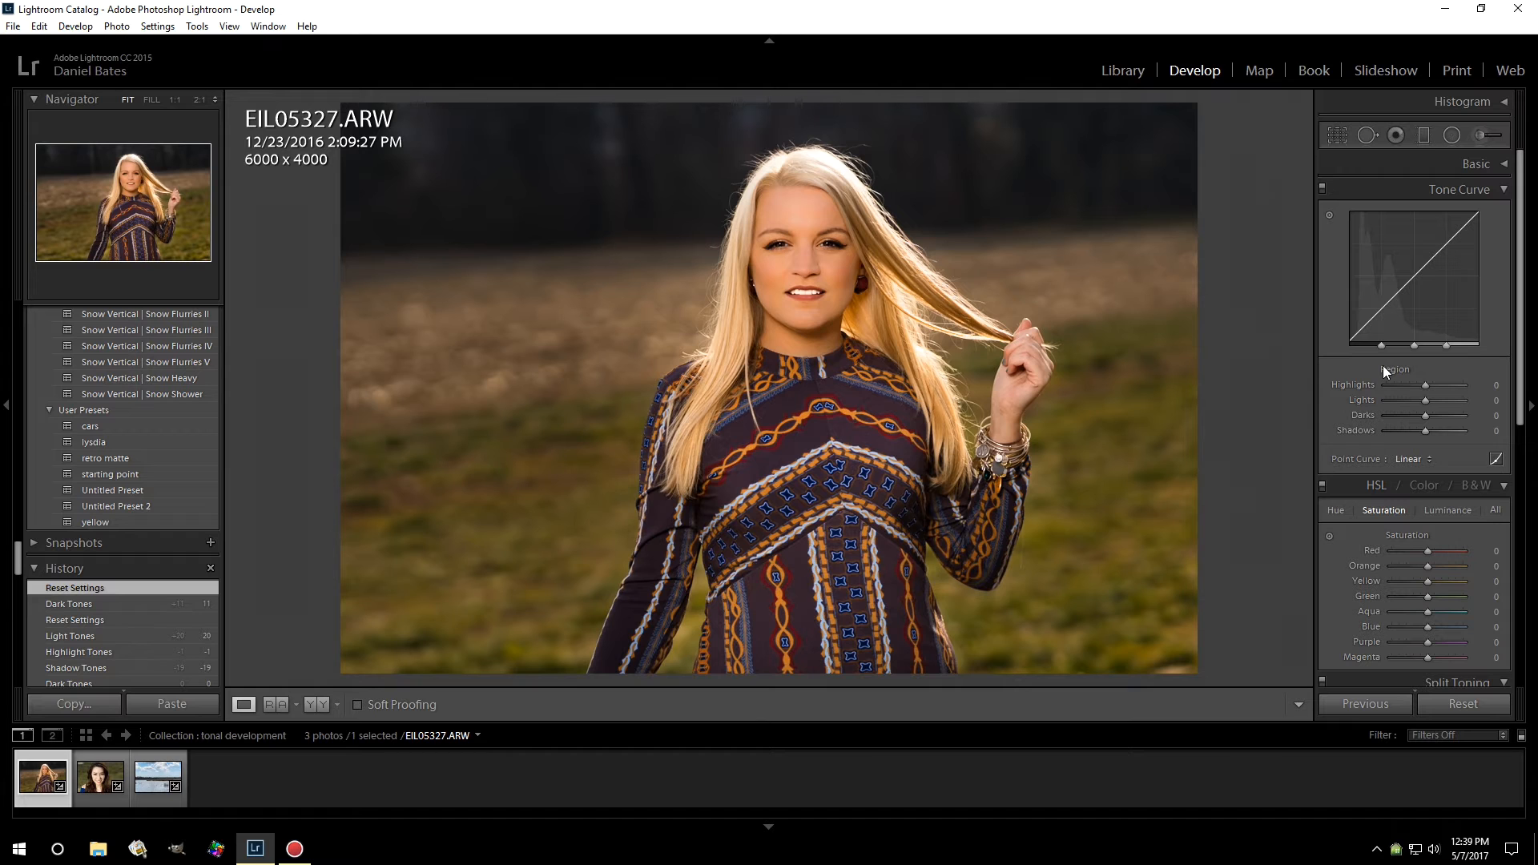
Step: Switch the Tone Curve to point curve editing, keeping the RGB black point at its corner
{"action": "left_click", "coordinate": [1497, 459]}
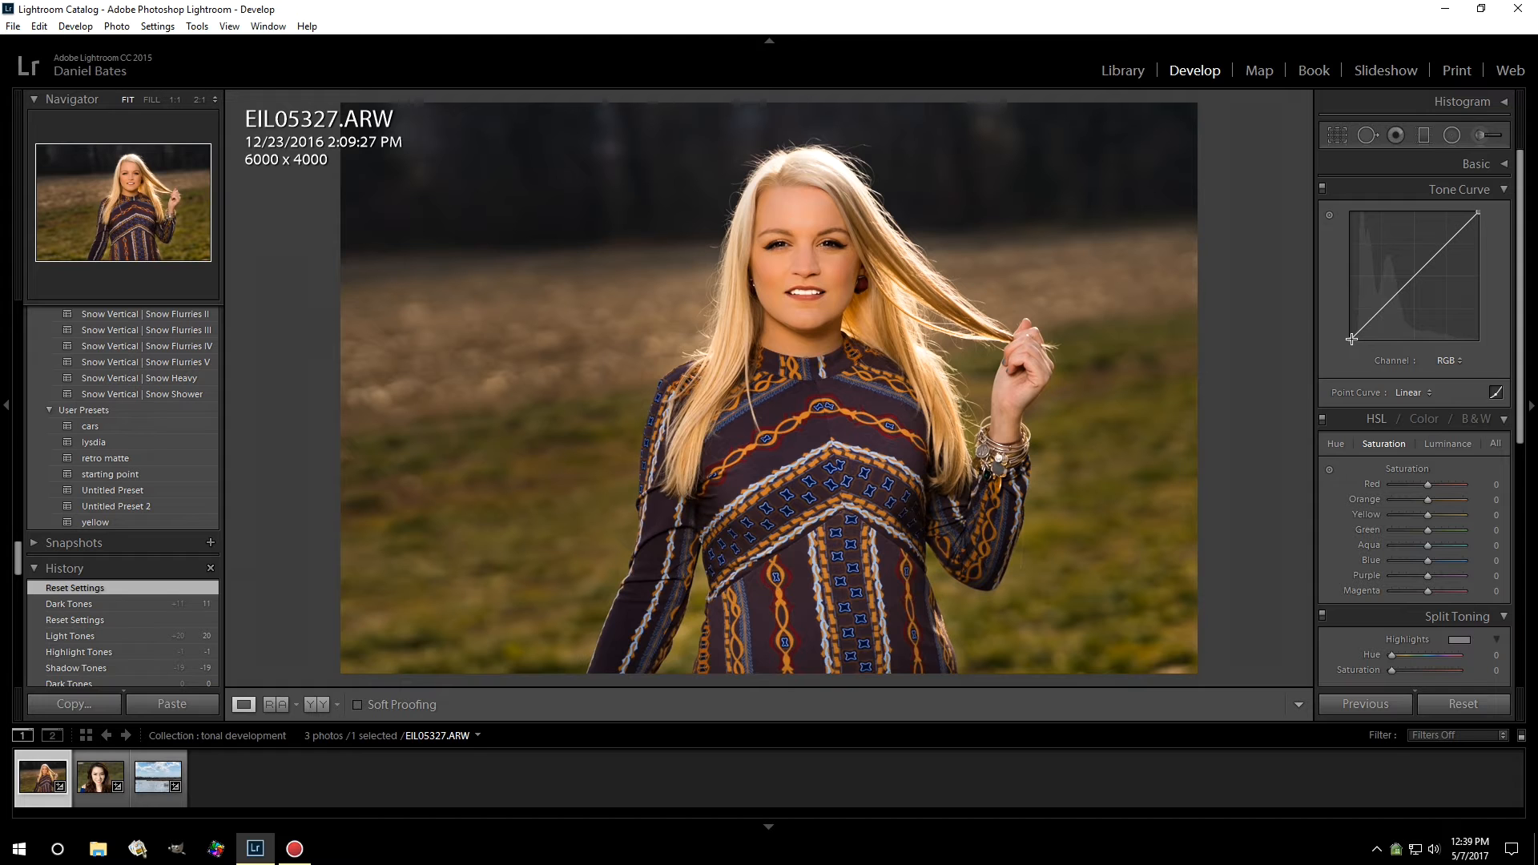
{"action": "mouse_move", "coordinate": [1351, 339]}
{"action": "left_mouse_down"}
{"action": "mouse_move", "coordinate": [1348, 317]}
{"action": "mouse_move", "coordinate": [1420, 314]}
{"action": "mouse_move", "coordinate": [1362, 321]}
{"action": "mouse_move", "coordinate": [1385, 322]}
{"action": "mouse_move", "coordinate": [1347, 341]}
{"action": "left_mouse_up"}
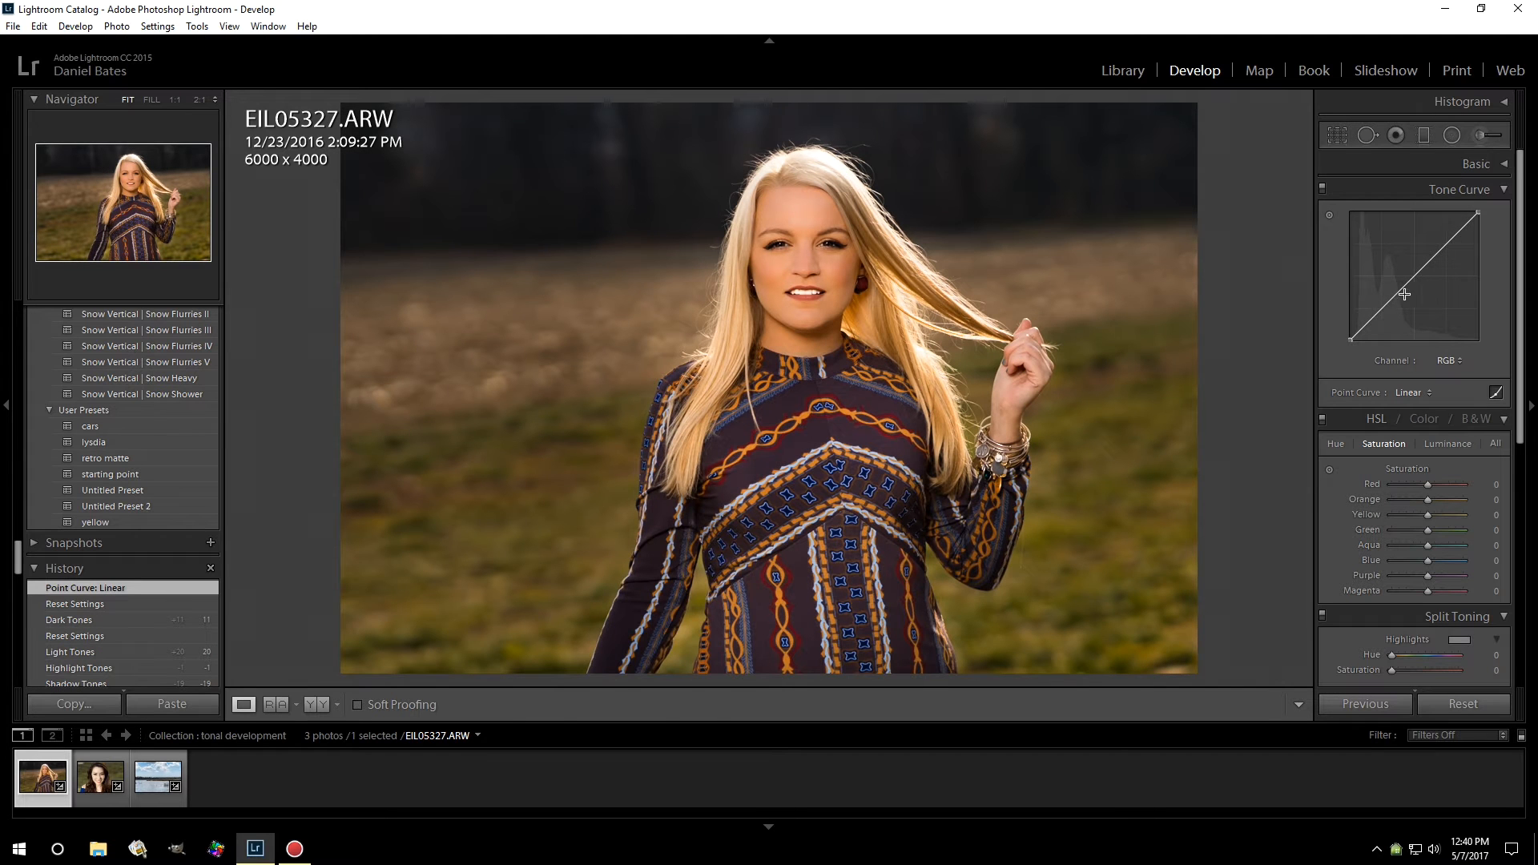
Step: Try custom RGB point curves with several points, one with extreme contrast and one with flattened contrast, resetting the curve after each
{"action": "mouse_move", "coordinate": [1417, 274]}
{"action": "left_mouse_down"}
{"action": "mouse_move", "coordinate": [1414, 293]}
{"action": "mouse_move", "coordinate": [1453, 271]}
{"action": "mouse_move", "coordinate": [1450, 242]}
{"action": "mouse_move", "coordinate": [1378, 240]}
{"action": "mouse_move", "coordinate": [1342, 281]}
{"action": "mouse_move", "coordinate": [1413, 333]}
{"action": "mouse_move", "coordinate": [1461, 276]}
{"action": "mouse_move", "coordinate": [1440, 249]}
{"action": "mouse_move", "coordinate": [1400, 236]}
{"action": "mouse_move", "coordinate": [1378, 254]}
{"action": "mouse_move", "coordinate": [1410, 240]}
{"action": "mouse_move", "coordinate": [1447, 302]}
{"action": "mouse_move", "coordinate": [1476, 298]}
{"action": "mouse_move", "coordinate": [1437, 327]}
{"action": "mouse_move", "coordinate": [1346, 255]}
{"action": "mouse_move", "coordinate": [1404, 277]}
{"action": "mouse_move", "coordinate": [1422, 266]}
{"action": "left_mouse_up"}
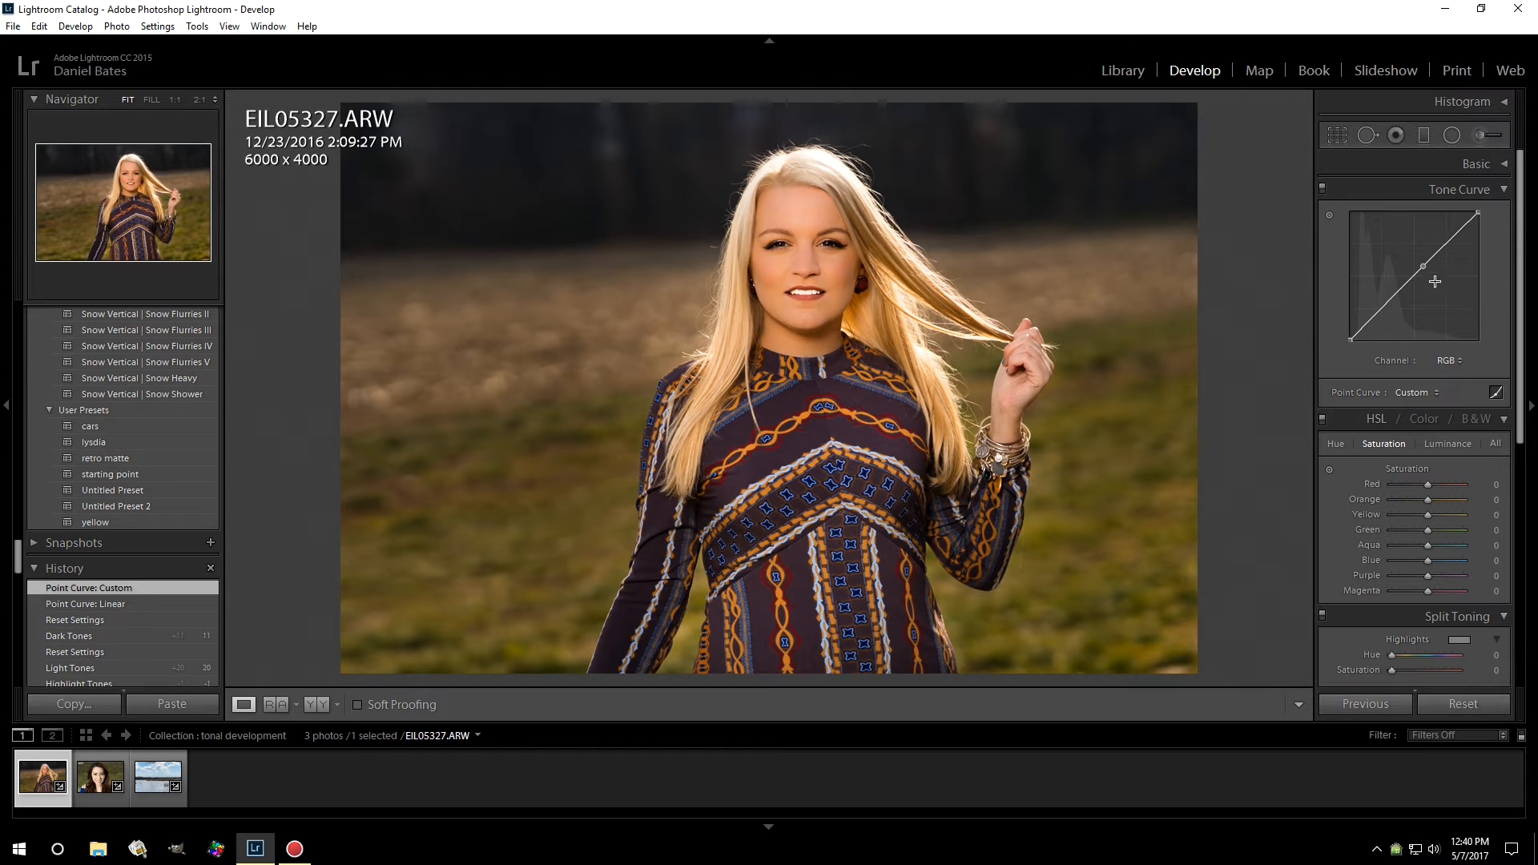
{"action": "left_click_drag", "start_coordinate": [1439, 252], "coordinate": [1439, 244]}
{"action": "left_click_drag", "start_coordinate": [1396, 294], "coordinate": [1369, 324]}
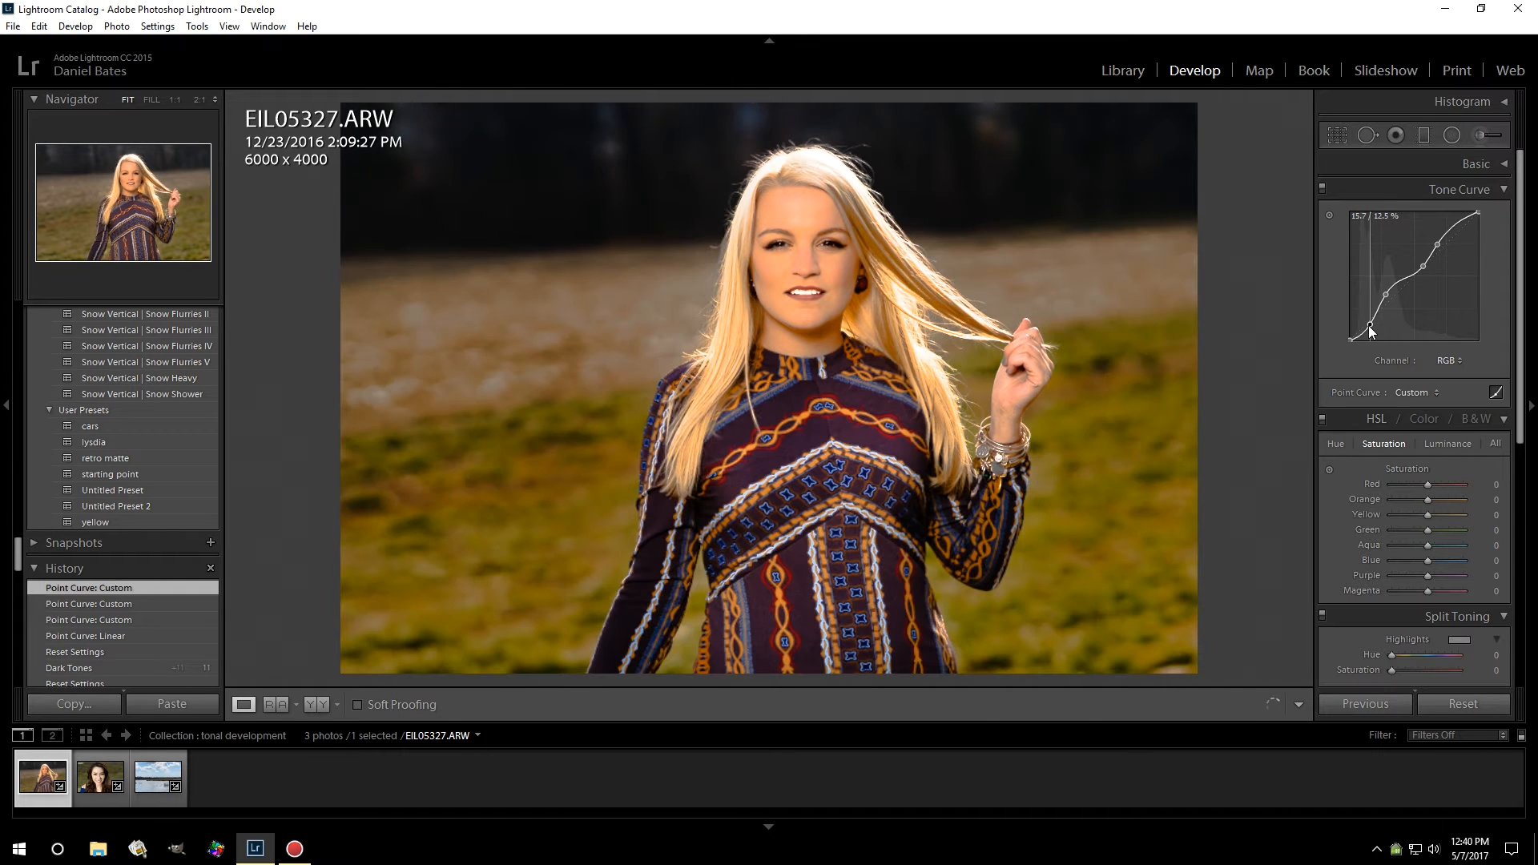
{"action": "left_click_drag", "start_coordinate": [1409, 276], "coordinate": [1425, 325]}
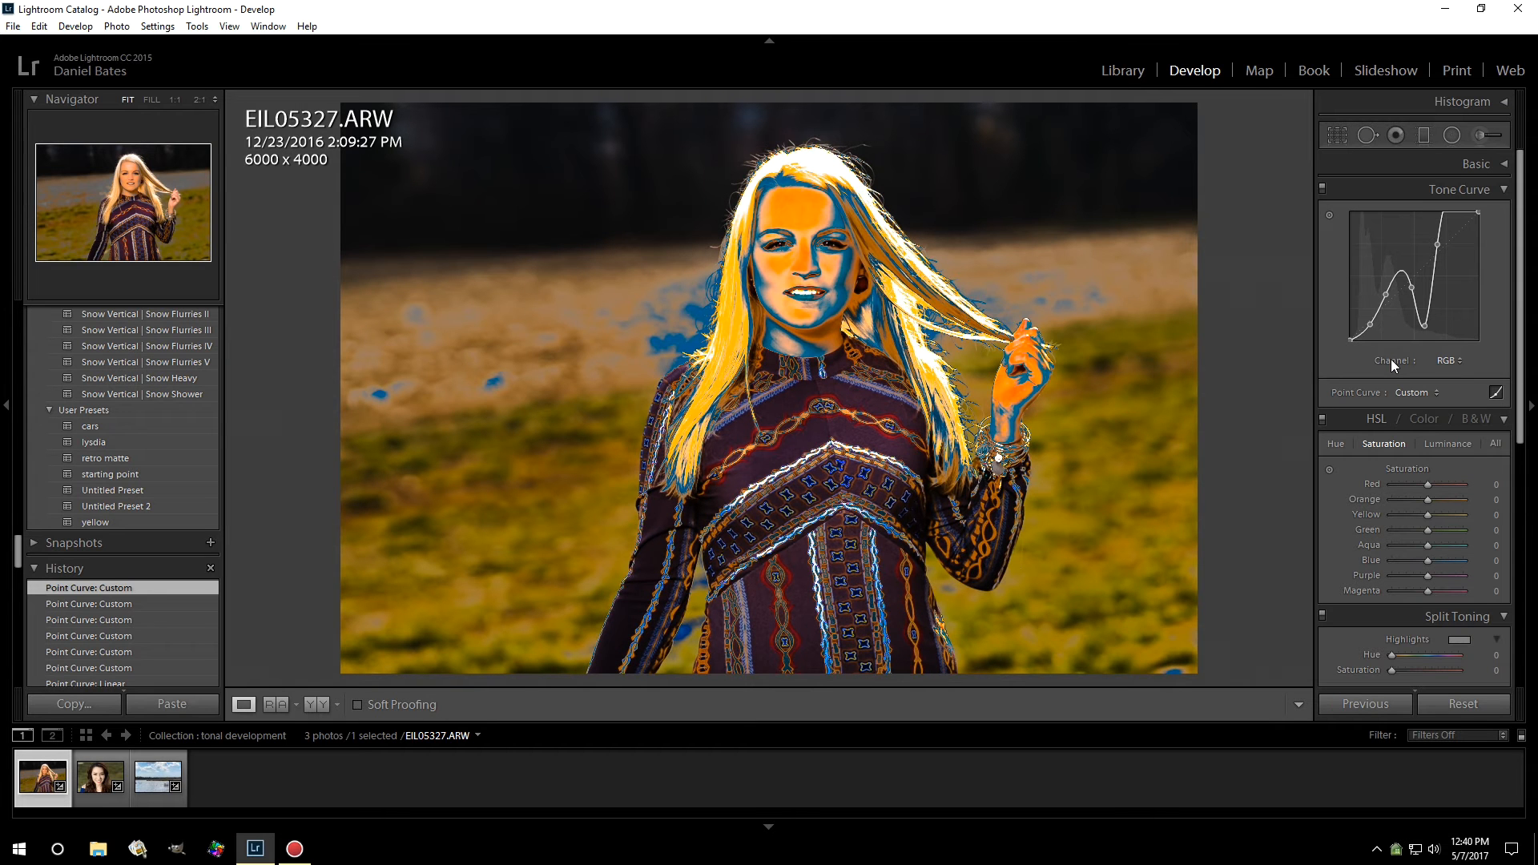
{"action": "double_click", "coordinate": [1345, 390]}
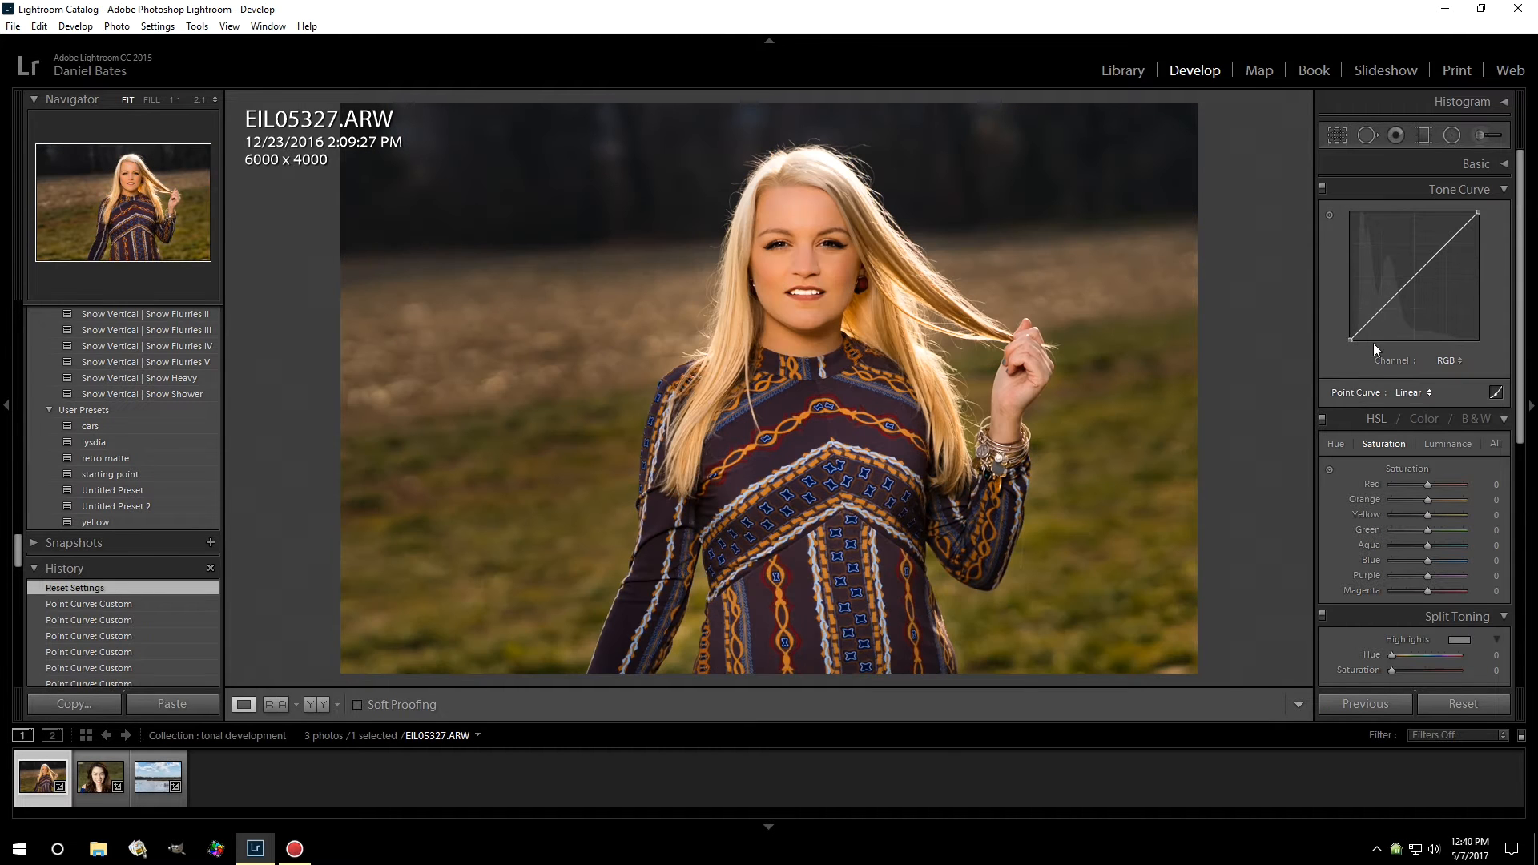
{"action": "left_click_drag", "start_coordinate": [1359, 331], "coordinate": [1461, 235]}
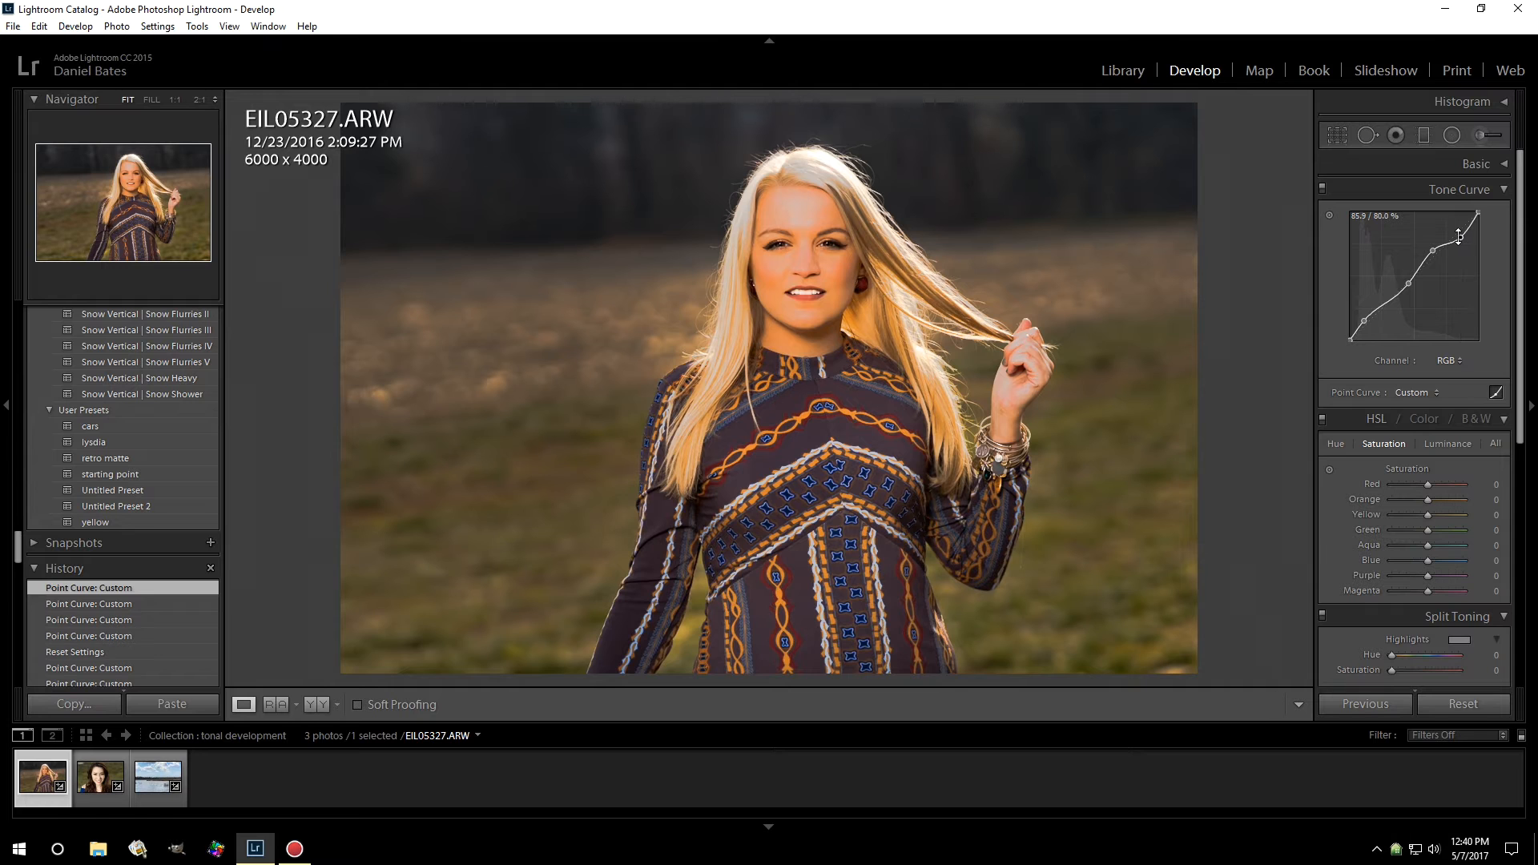
{"action": "double_click", "coordinate": [1359, 392]}
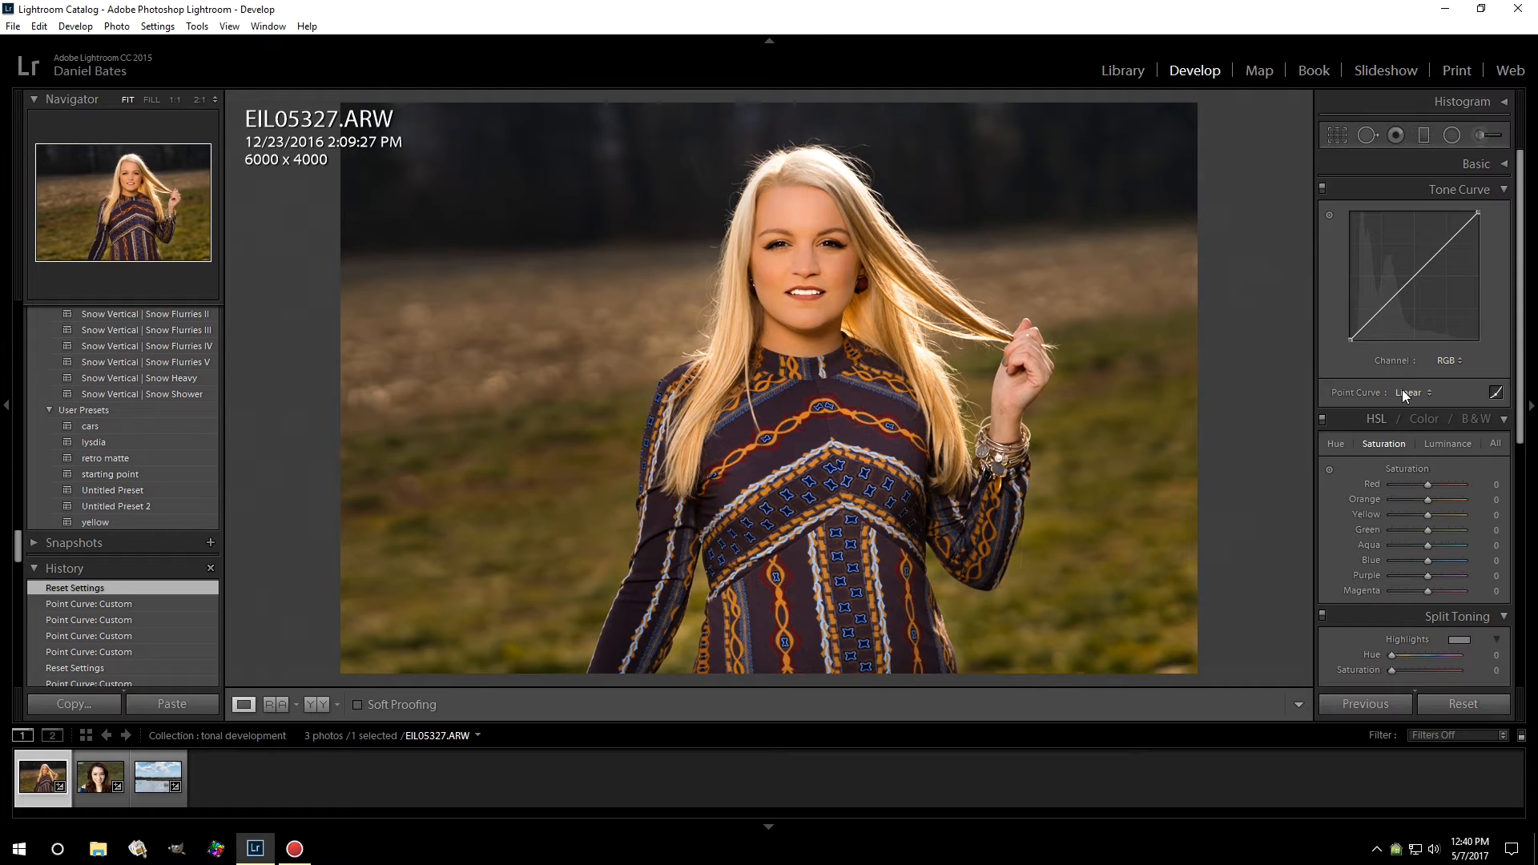
Step: Try a matte look by raising the RGB black point with a flat shadow segment, and restore the linear curve
{"action": "left_click", "coordinate": [1455, 361]}
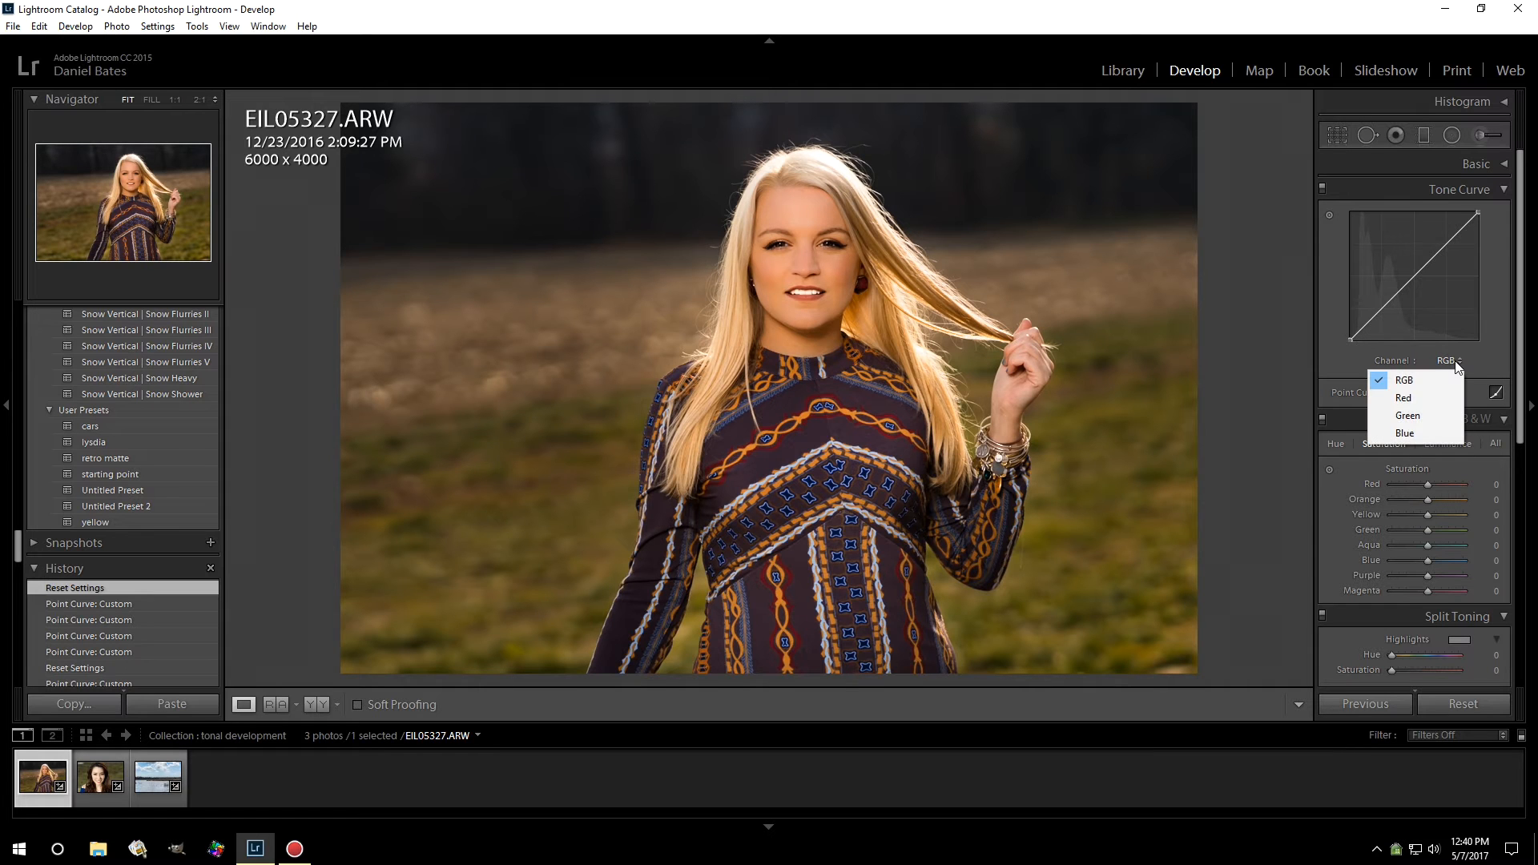
{"action": "left_click", "coordinate": [1350, 340]}
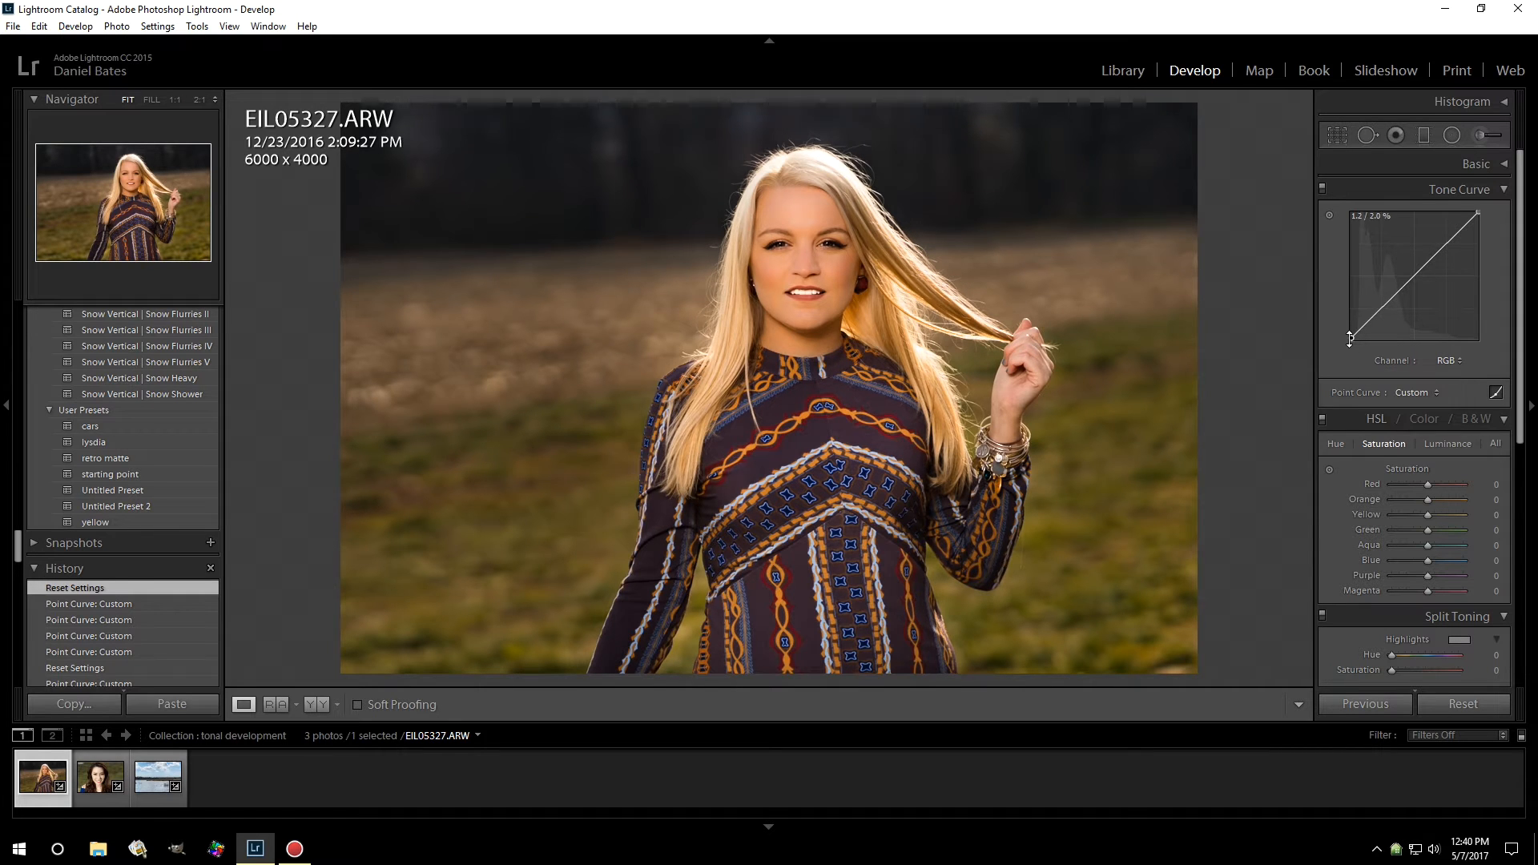
{"action": "mouse_move", "coordinate": [1349, 340]}
{"action": "left_mouse_down"}
{"action": "mouse_move", "coordinate": [1334, 353]}
{"action": "mouse_move", "coordinate": [1347, 341]}
{"action": "left_mouse_up"}
{"action": "mouse_move", "coordinate": [1350, 341]}
{"action": "left_mouse_down"}
{"action": "mouse_move", "coordinate": [1369, 318]}
{"action": "mouse_move", "coordinate": [1343, 337]}
{"action": "mouse_move", "coordinate": [1354, 316]}
{"action": "mouse_move", "coordinate": [1370, 319]}
{"action": "left_mouse_up"}
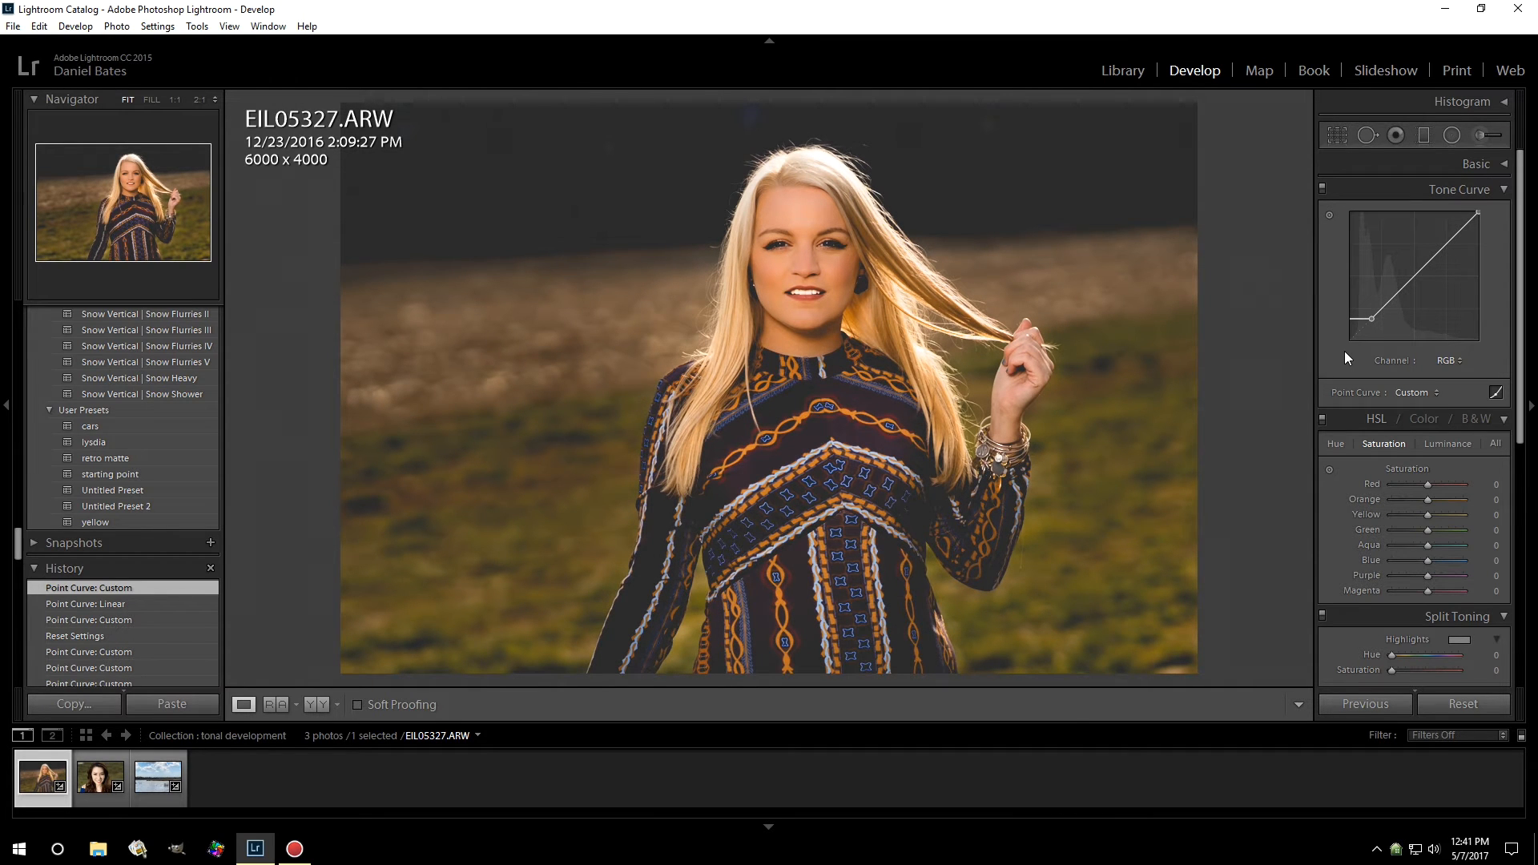
{"action": "left_click_drag", "start_coordinate": [1370, 319], "coordinate": [1311, 372]}
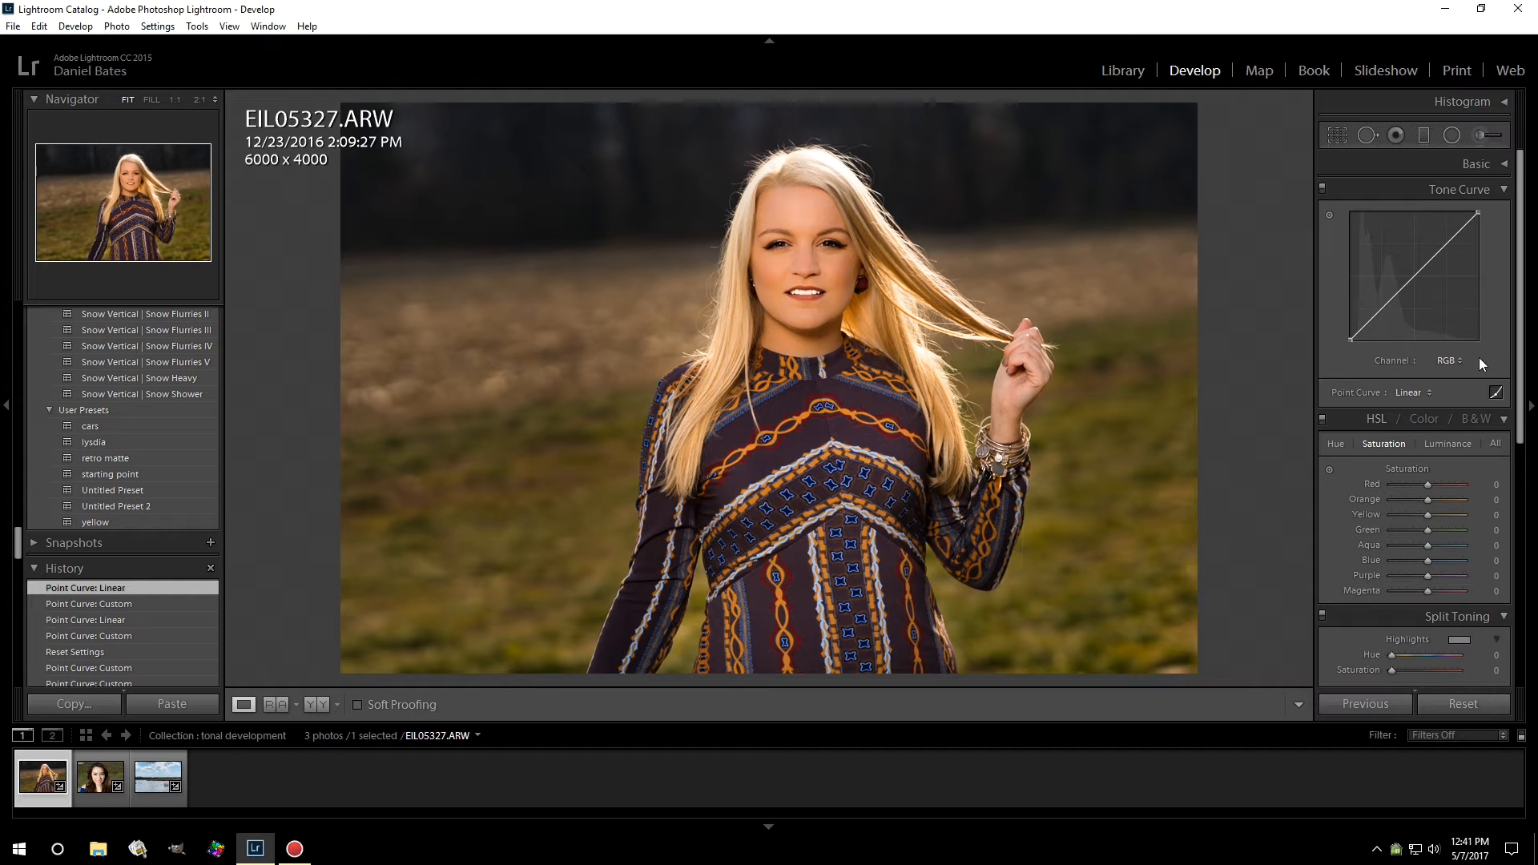
Step: On the Blue channel curve, lift the blacks into a flat segment ending at a point in the shadows
{"action": "left_click", "coordinate": [1449, 360]}
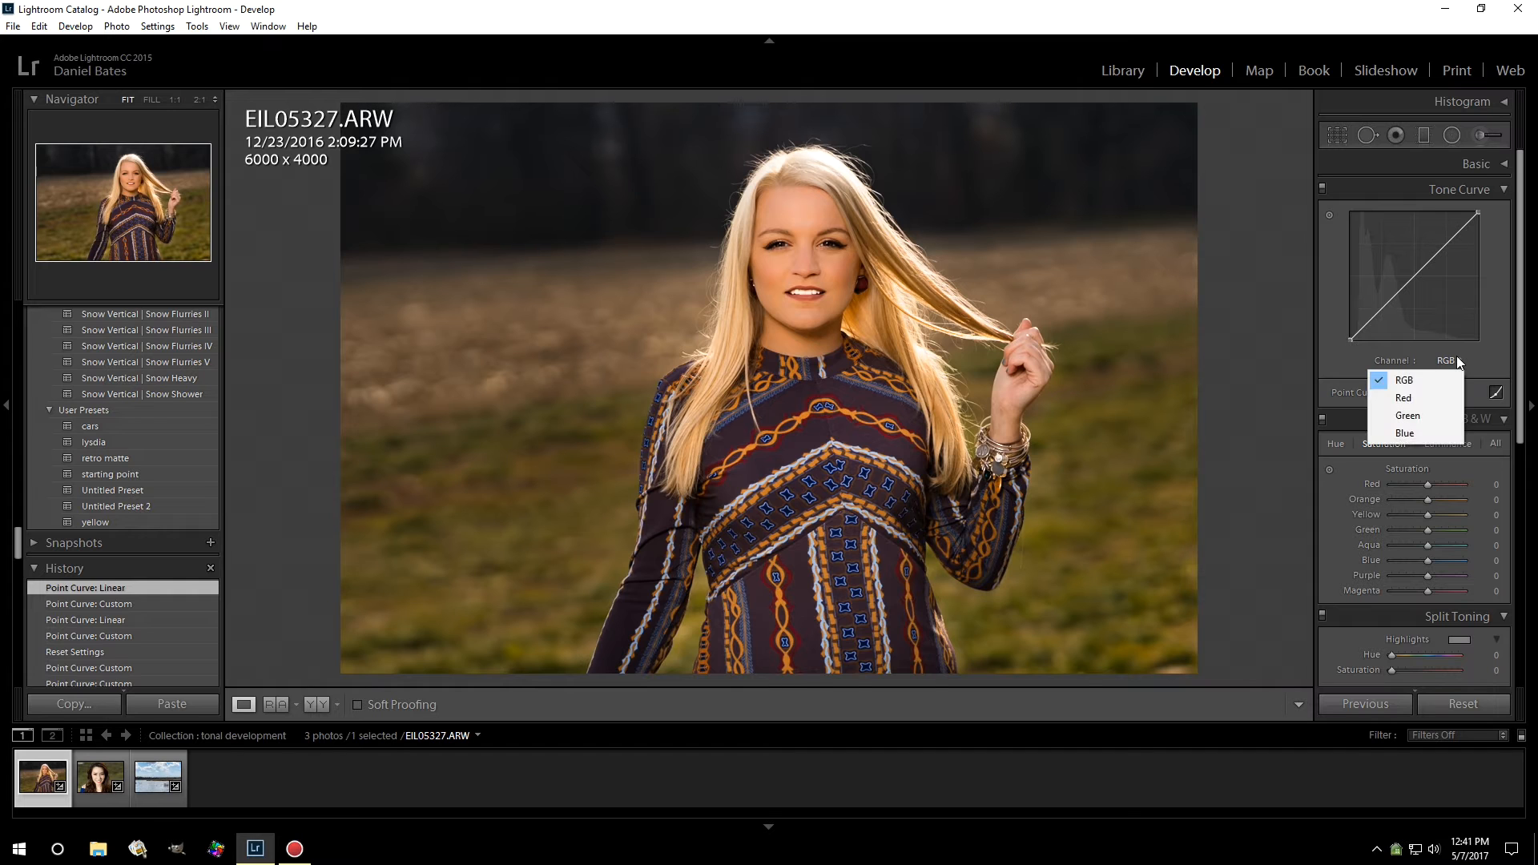
{"action": "left_click", "coordinate": [1408, 438]}
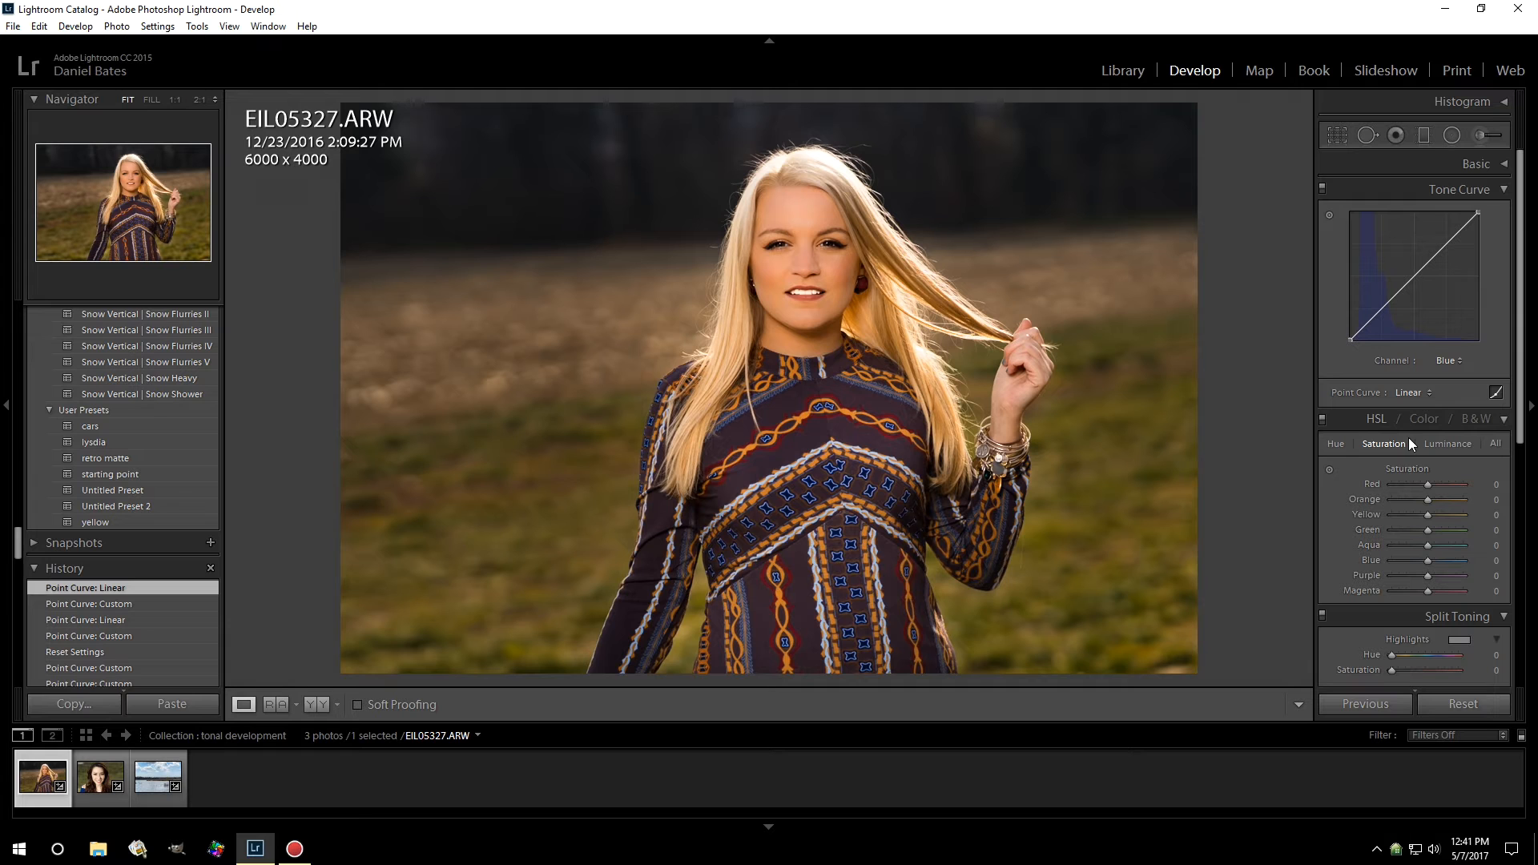
{"action": "left_click_drag", "start_coordinate": [1351, 340], "coordinate": [1377, 303]}
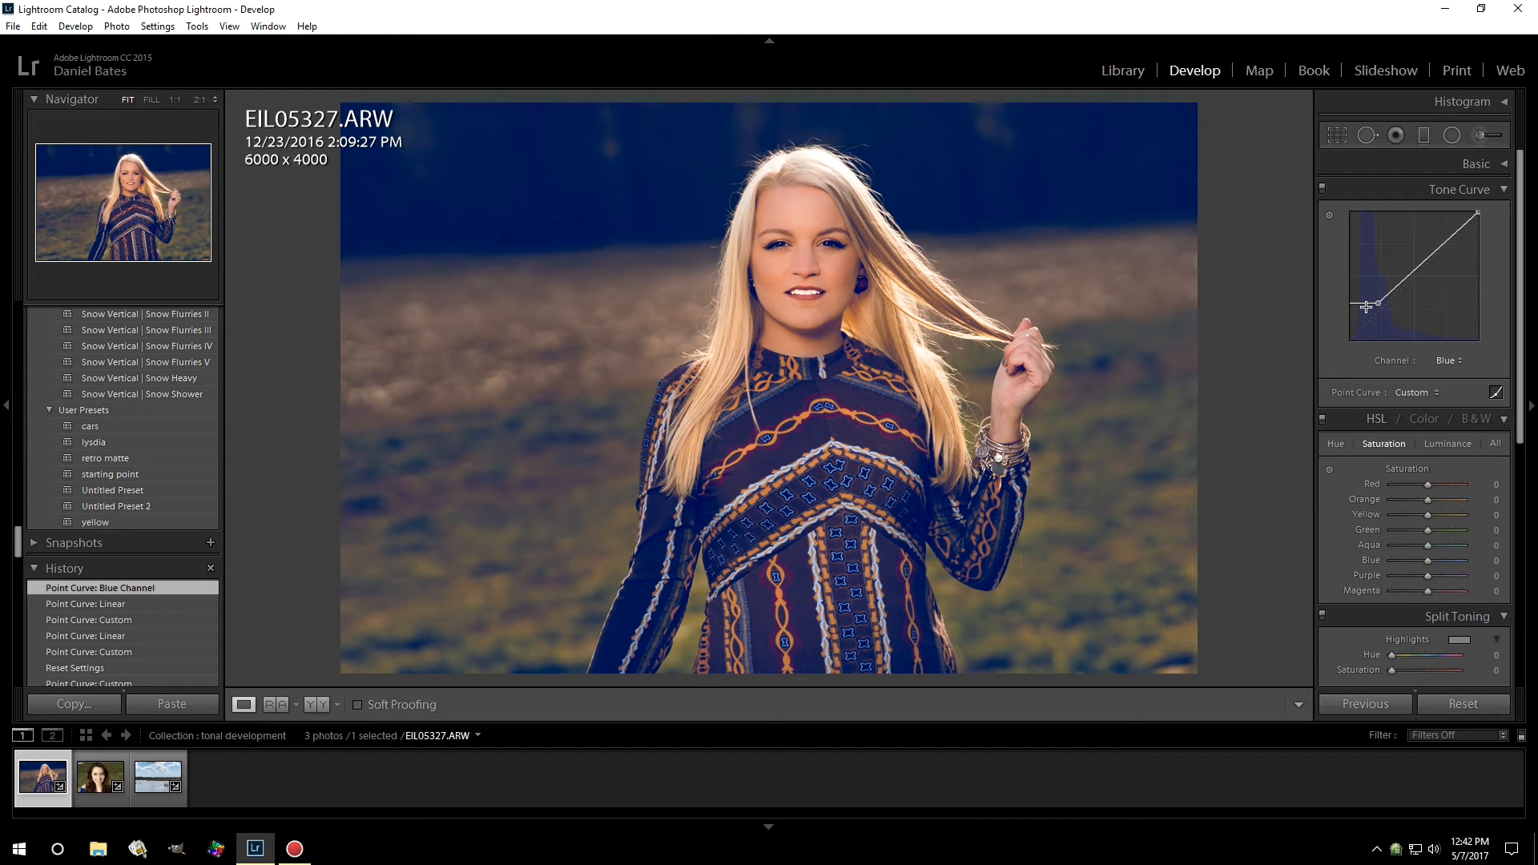
Step: On the Red channel curve, lift the blacks into a flat segment ending at about 17.6 / 24.3 %
{"action": "left_click", "coordinate": [1446, 360]}
{"action": "left_click", "coordinate": [1415, 399]}
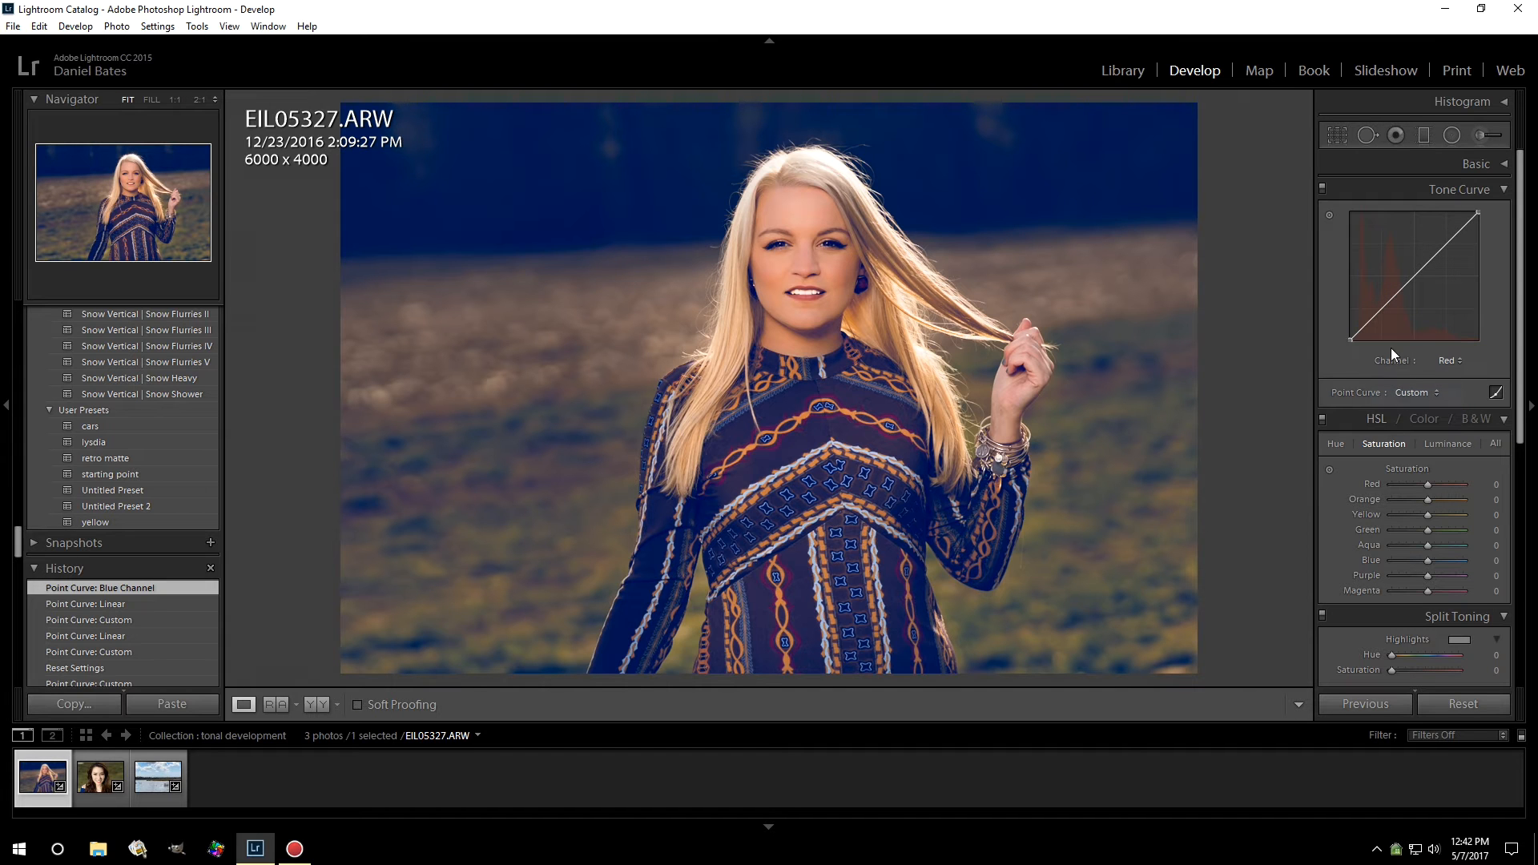
{"action": "left_click_drag", "start_coordinate": [1350, 339], "coordinate": [1373, 311]}
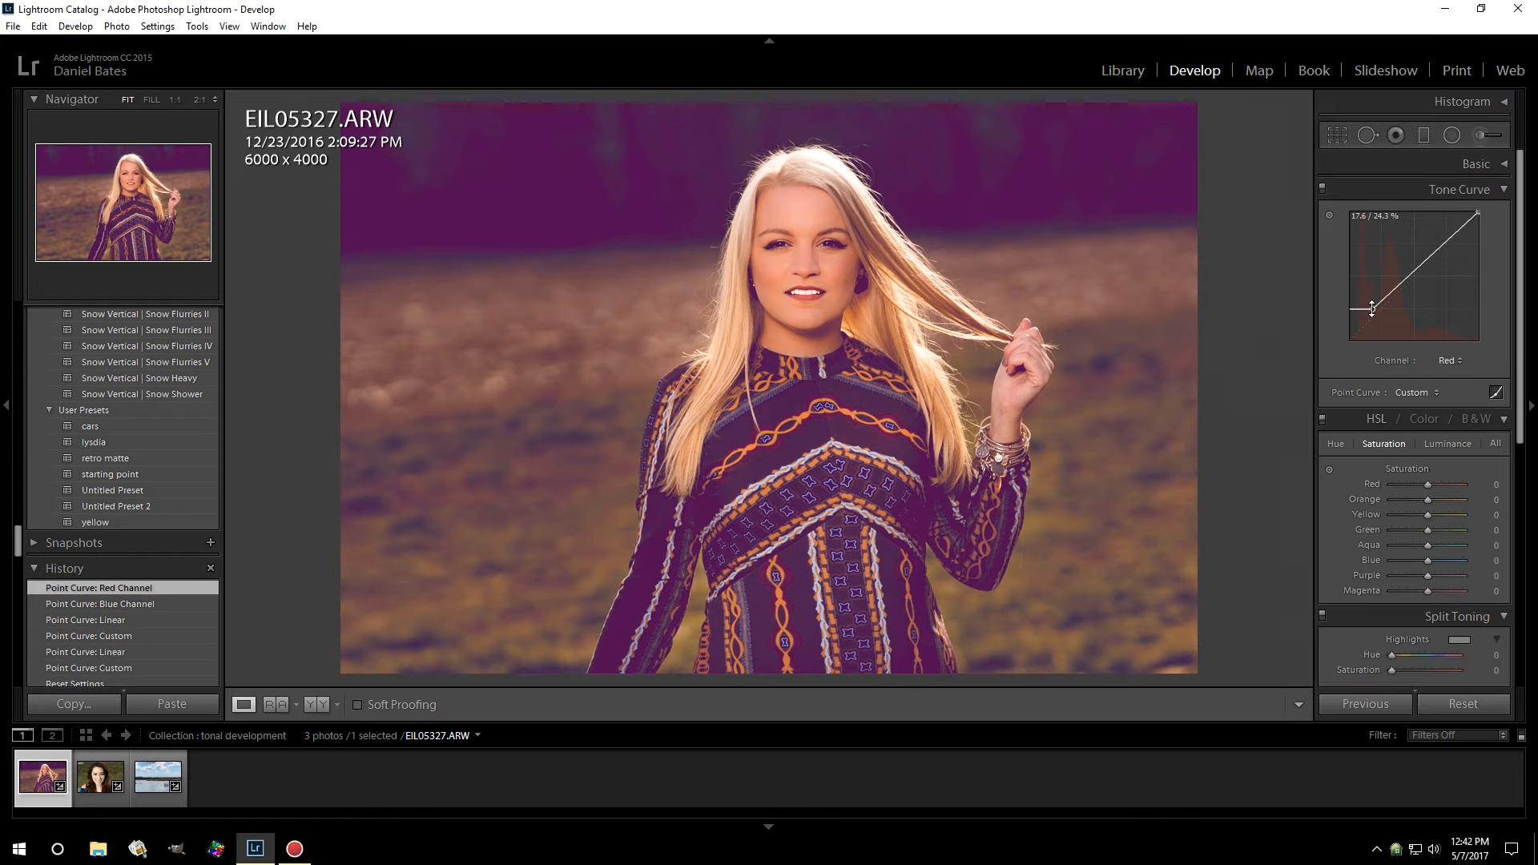
Step: On the Green channel curve, lift the blacks slightly into a short flat segment in the deepest shadows
{"action": "left_click", "coordinate": [1430, 362]}
{"action": "left_click", "coordinate": [1415, 412]}
{"action": "mouse_move", "coordinate": [1348, 338]}
{"action": "left_mouse_down"}
{"action": "mouse_move", "coordinate": [1372, 330]}
{"action": "mouse_move", "coordinate": [1359, 327]}
{"action": "left_mouse_up"}
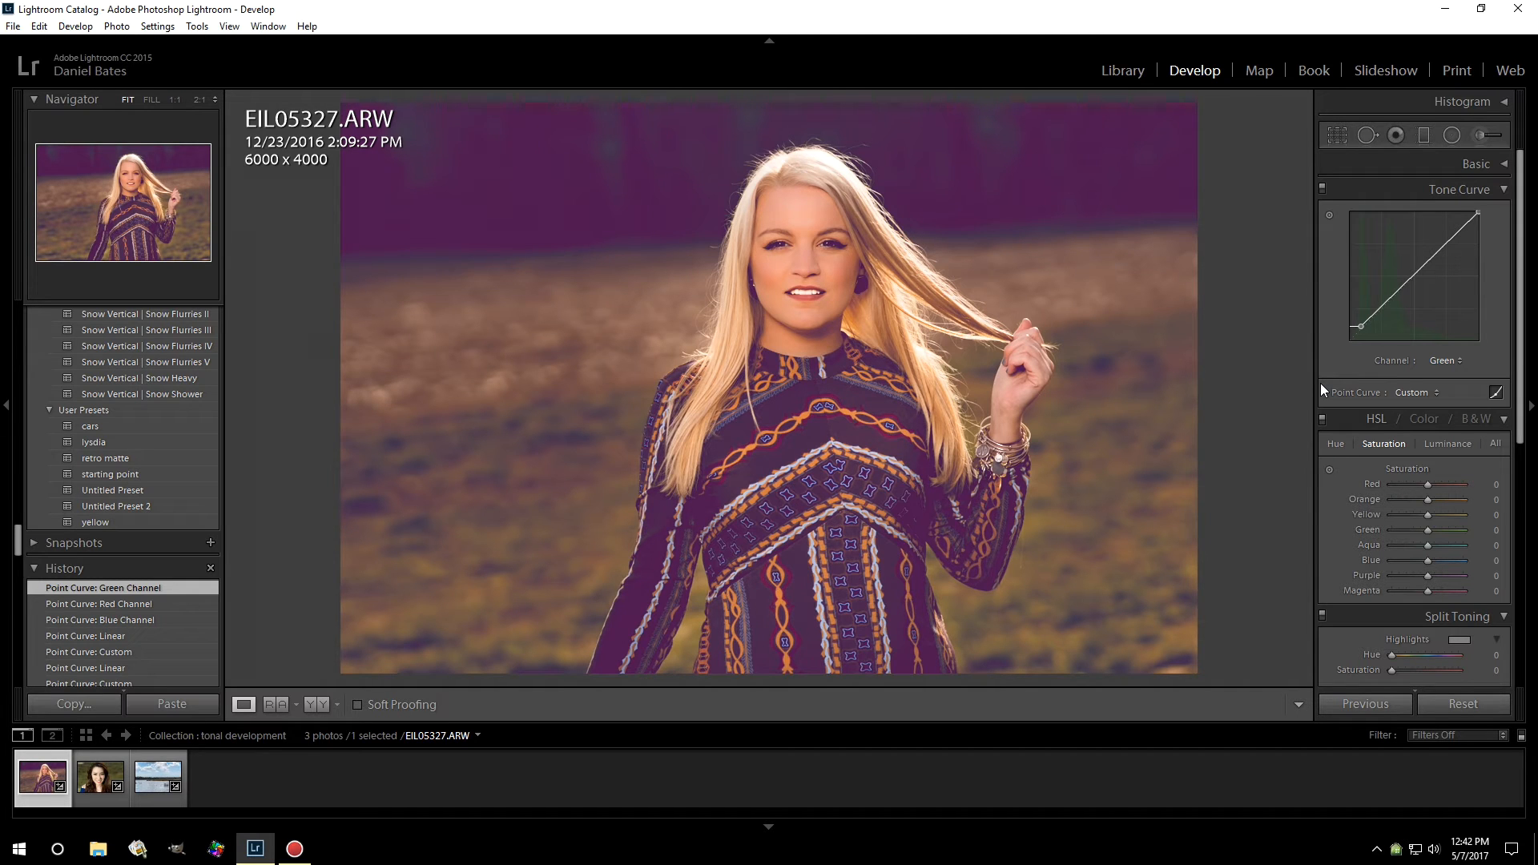
Step: Return the point curve to the RGB channel and nudge its black point
{"action": "left_click", "coordinate": [1444, 362]}
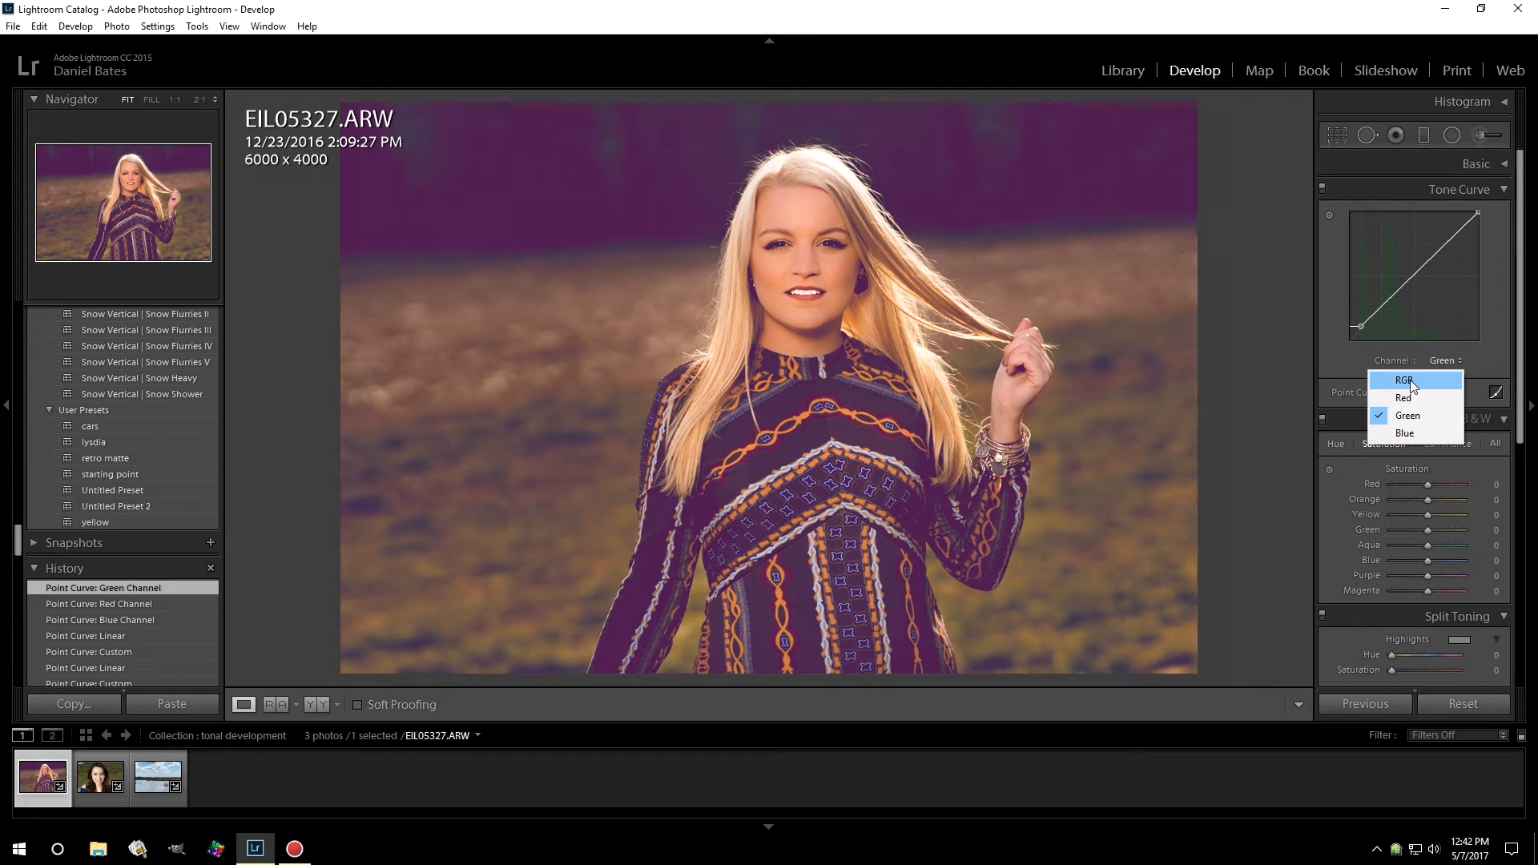
{"action": "left_click", "coordinate": [1410, 380]}
{"action": "mouse_move", "coordinate": [1351, 341]}
{"action": "left_mouse_down"}
{"action": "mouse_move", "coordinate": [1375, 326]}
{"action": "mouse_move", "coordinate": [1354, 342]}
{"action": "left_mouse_up"}
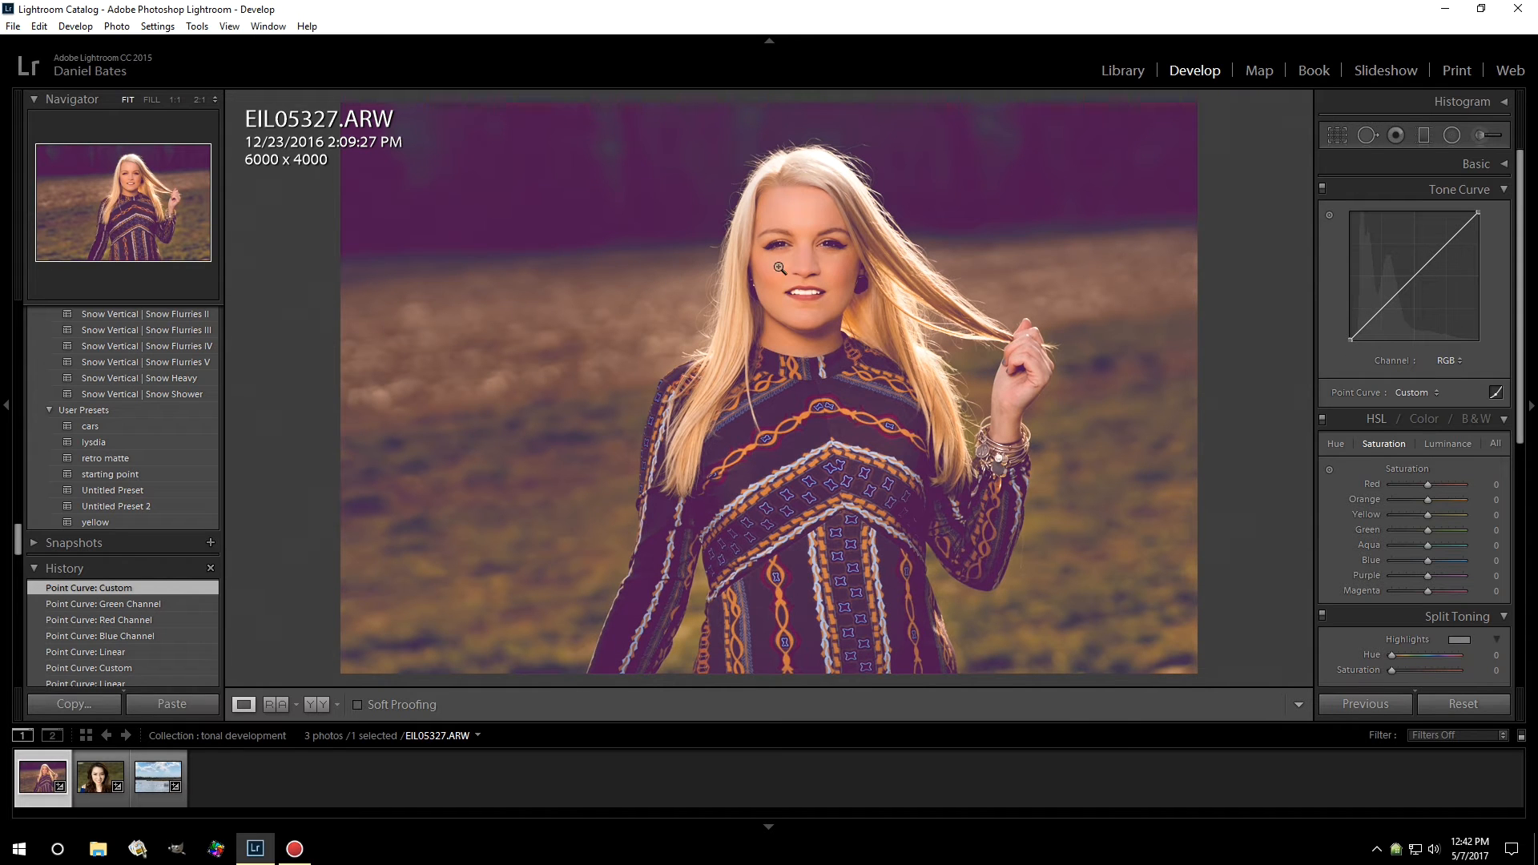
Step: Try lifting the RGB blacks into a flat segment ending at about 13.3 / 9.0 %, and straighten the curve again
{"action": "left_click_drag", "start_coordinate": [1375, 325], "coordinate": [1355, 339]}
{"action": "double_click", "coordinate": [1355, 339]}
{"action": "left_click_drag", "start_coordinate": [1352, 335], "coordinate": [1365, 330]}
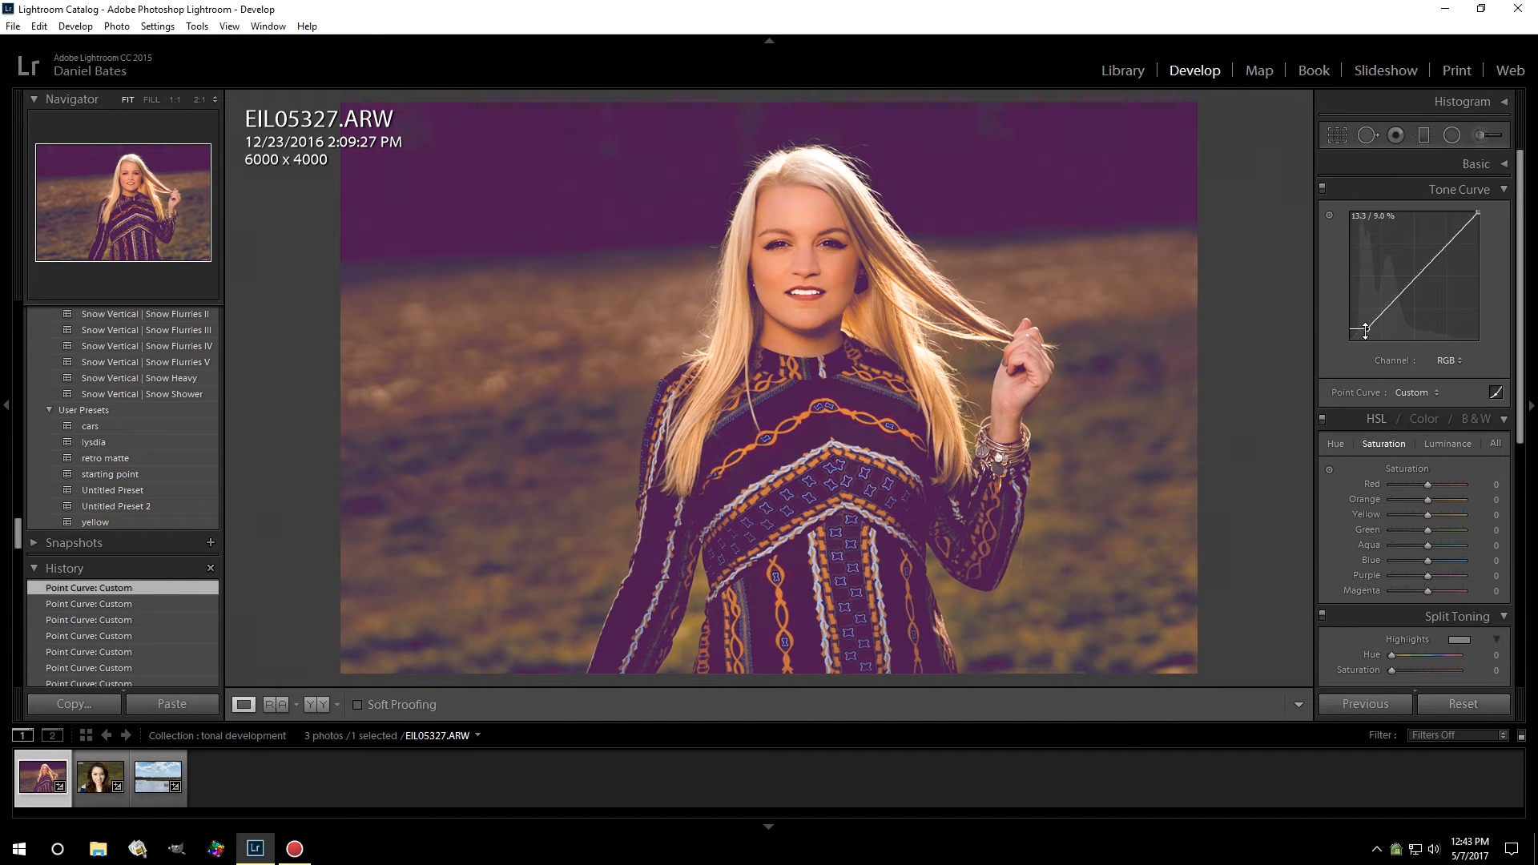
{"action": "left_click_drag", "start_coordinate": [1365, 330], "coordinate": [1369, 327]}
{"action": "left_click_drag", "start_coordinate": [1368, 328], "coordinate": [1334, 350]}
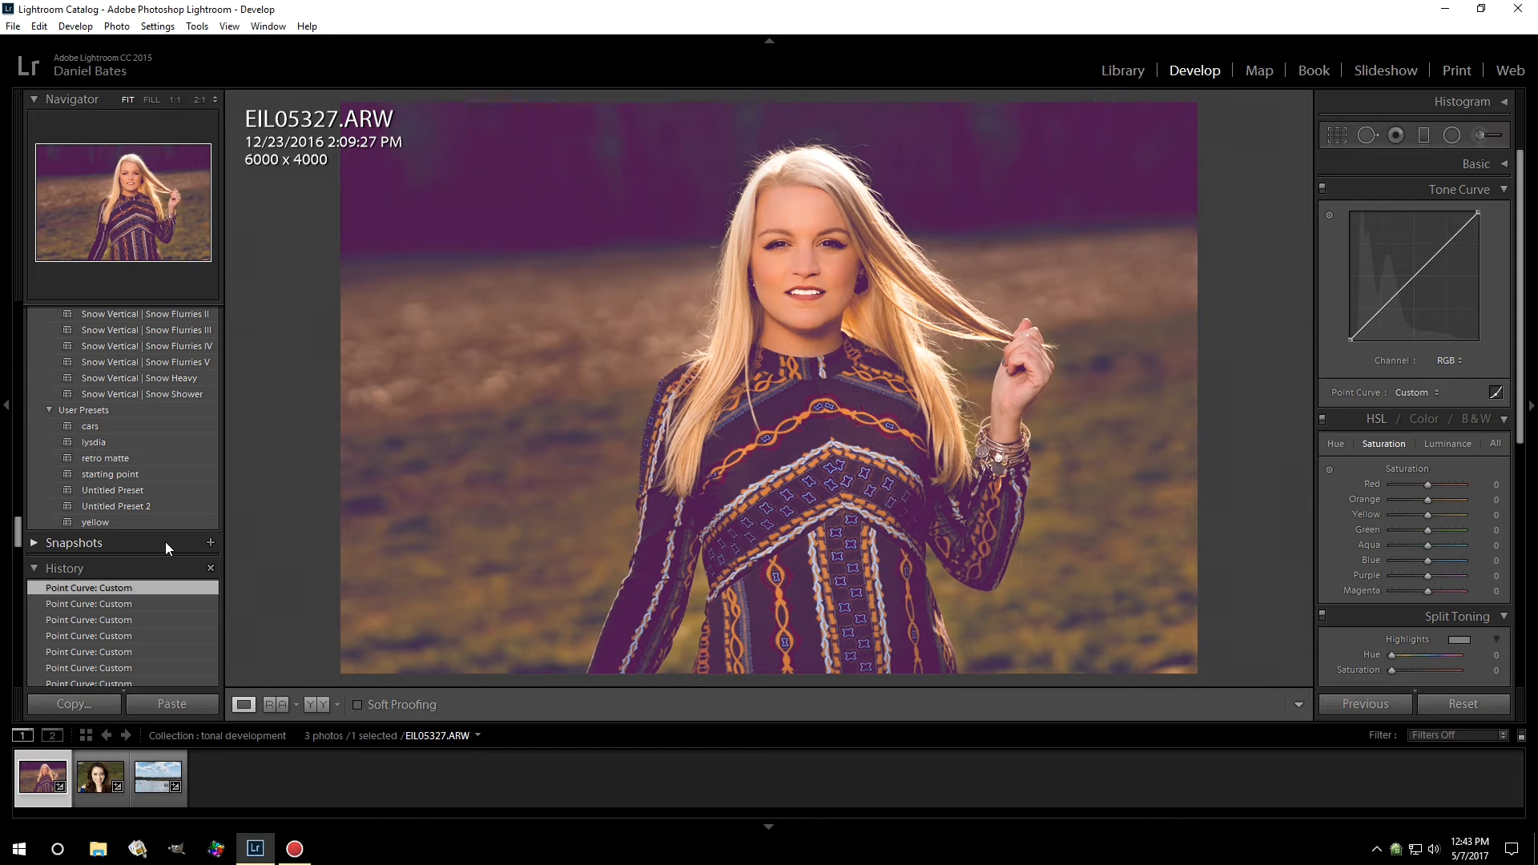
Step: Collapse the expanded PP preset folders, from PP Sugar and Spice through PP Winter Wonderland LR5 and up to PP Clean and Creative Adv Workflow
{"action": "scroll", "coordinate": [165, 542], "scroll_direction": "up", "scroll_amount": 15}
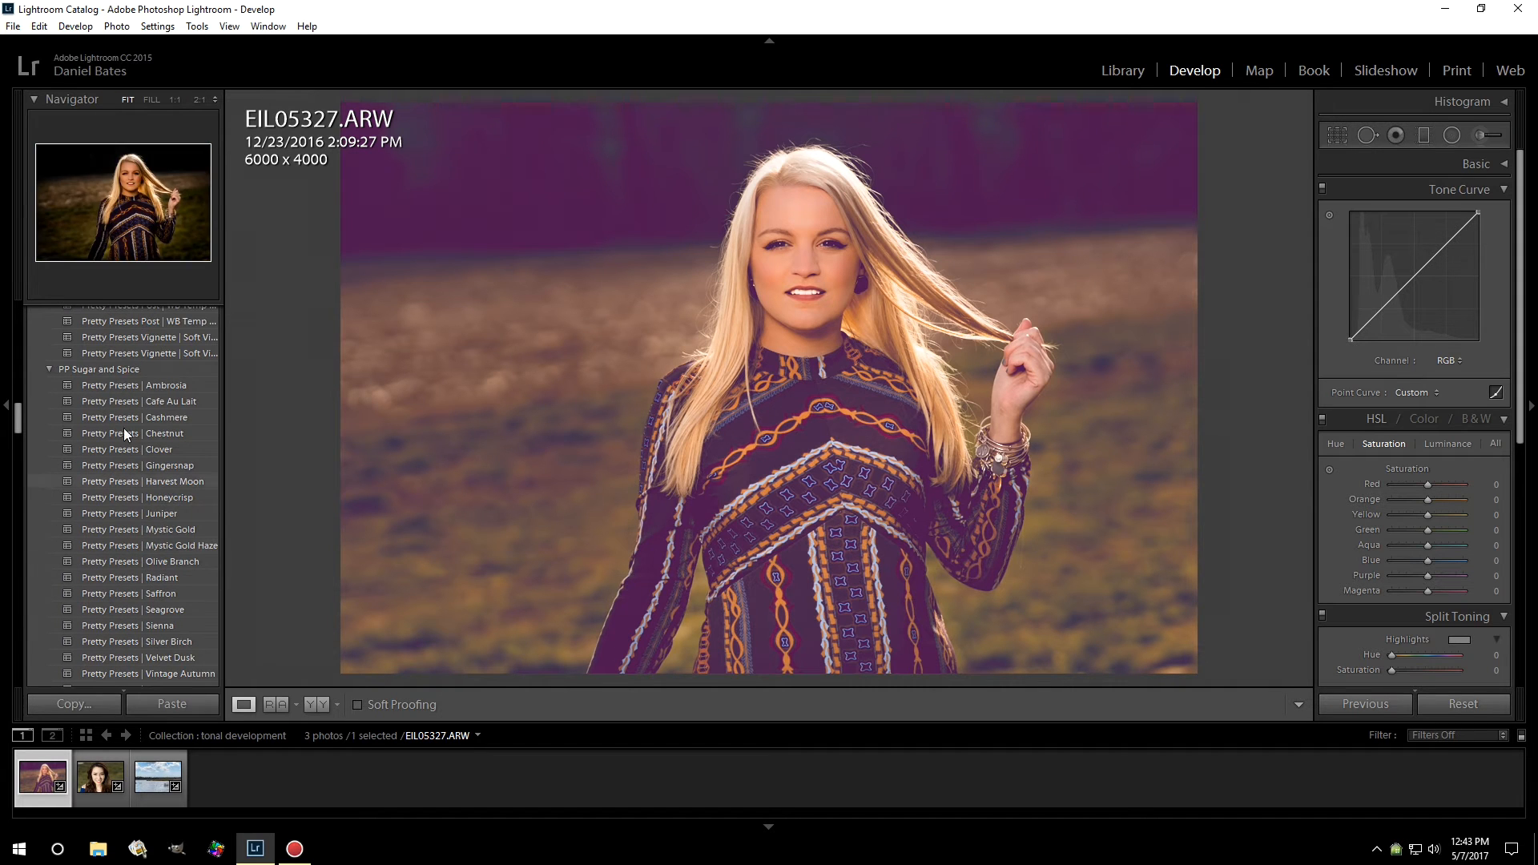
{"action": "left_click", "coordinate": [49, 369]}
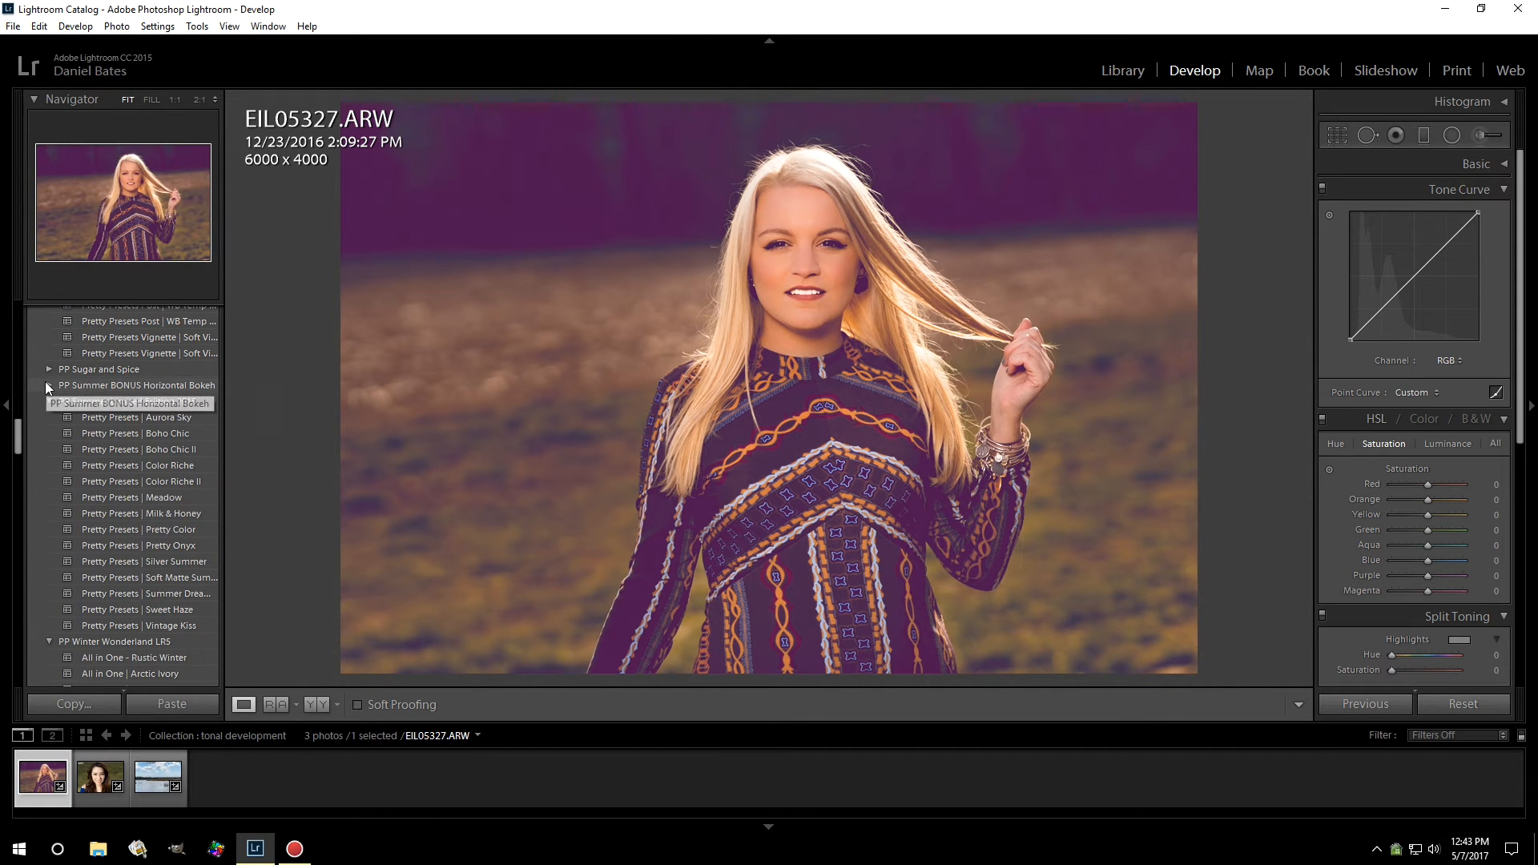
{"action": "left_click", "coordinate": [48, 401]}
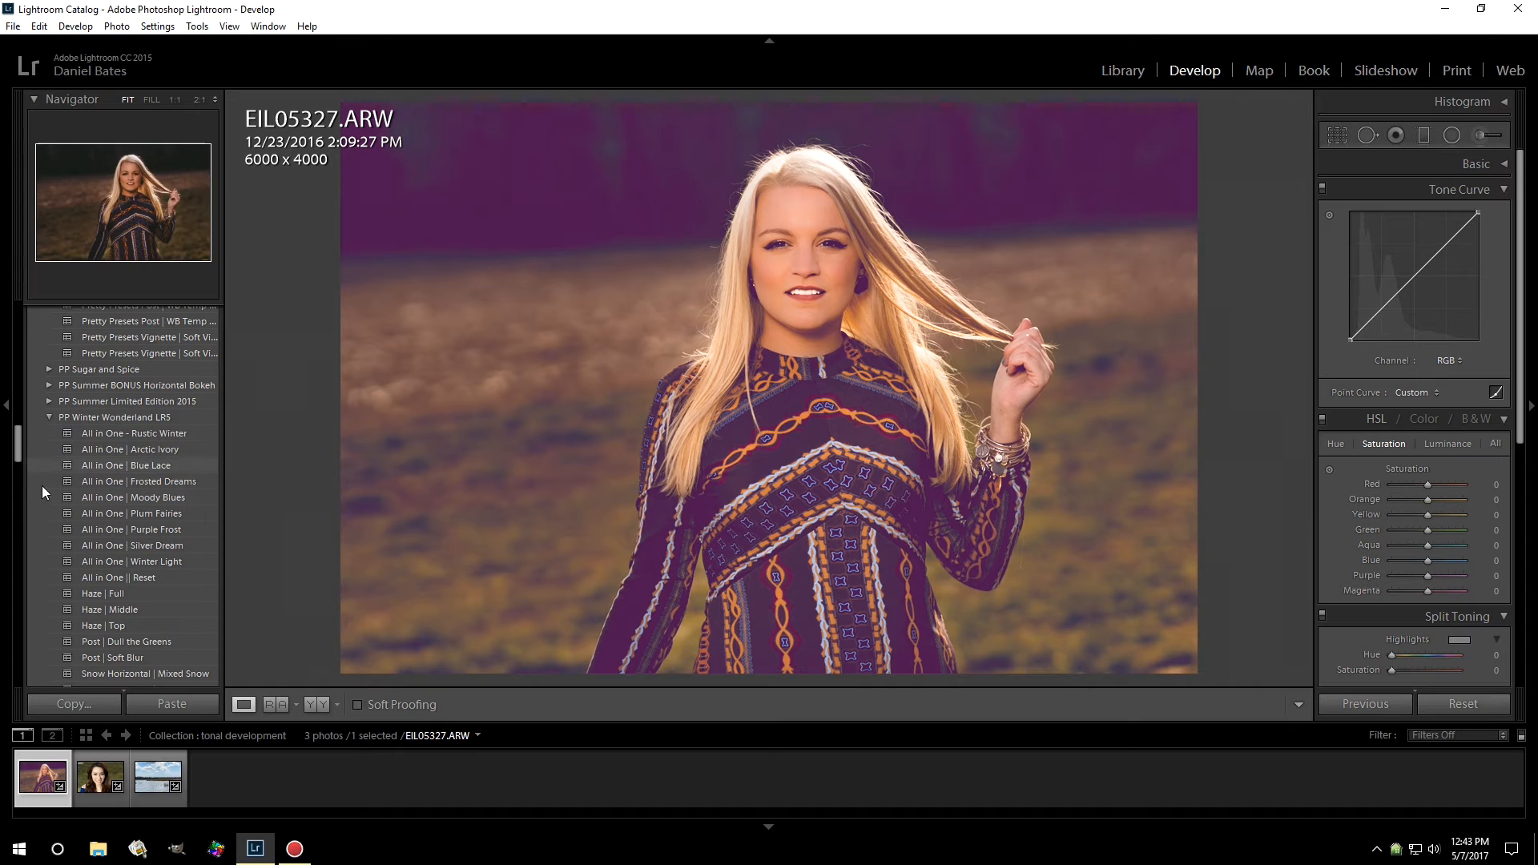
{"action": "left_click", "coordinate": [49, 417]}
{"action": "scroll", "coordinate": [50, 439], "scroll_direction": "up", "scroll_amount": 3}
{"action": "scroll", "coordinate": [59, 430], "scroll_direction": "up", "scroll_amount": 15}
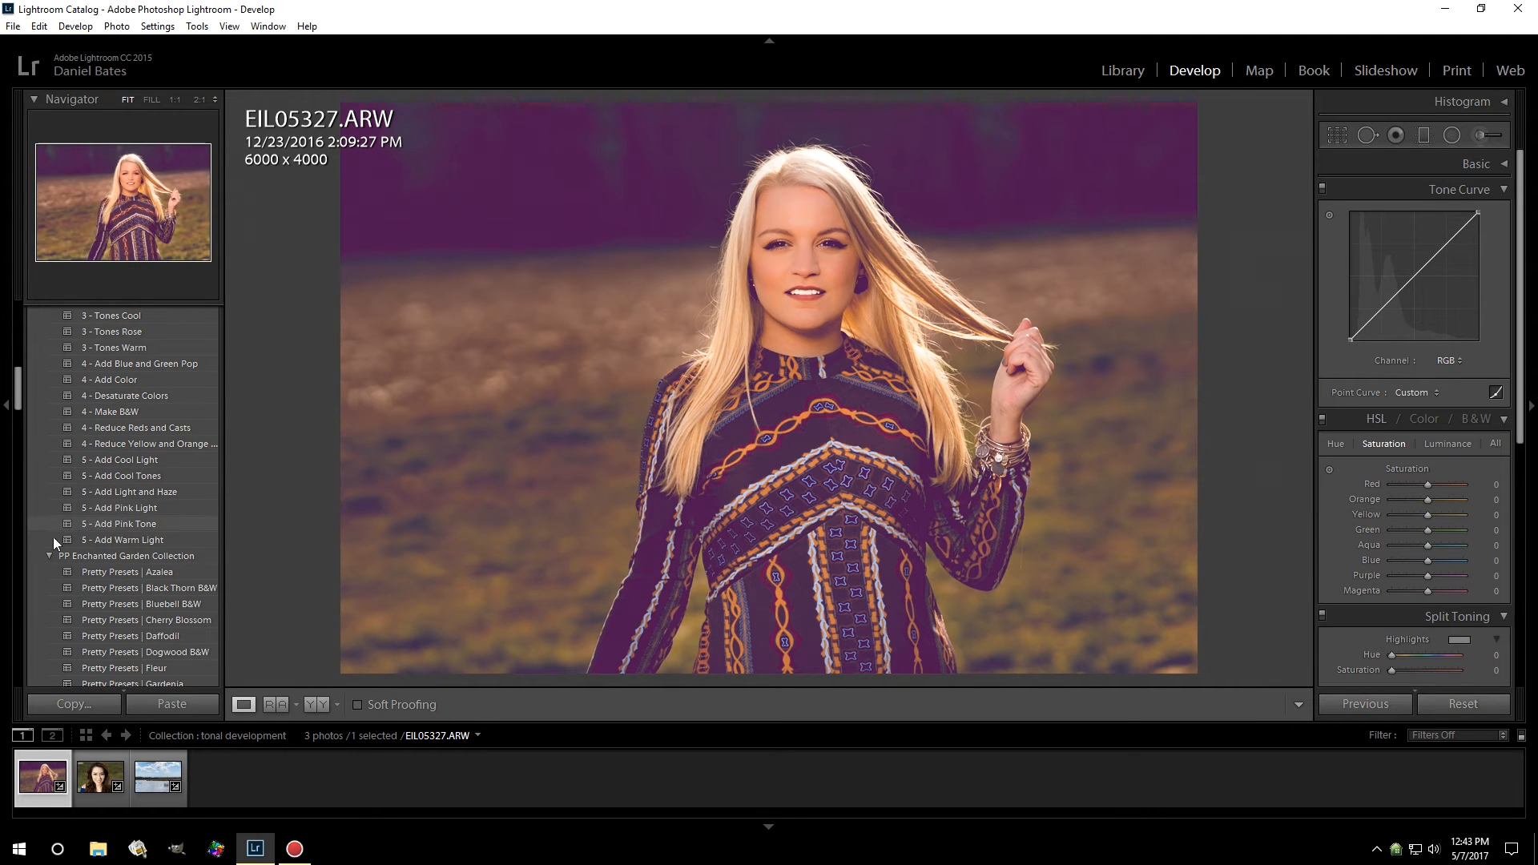
{"action": "scroll", "coordinate": [51, 552], "scroll_direction": "up", "scroll_amount": 15}
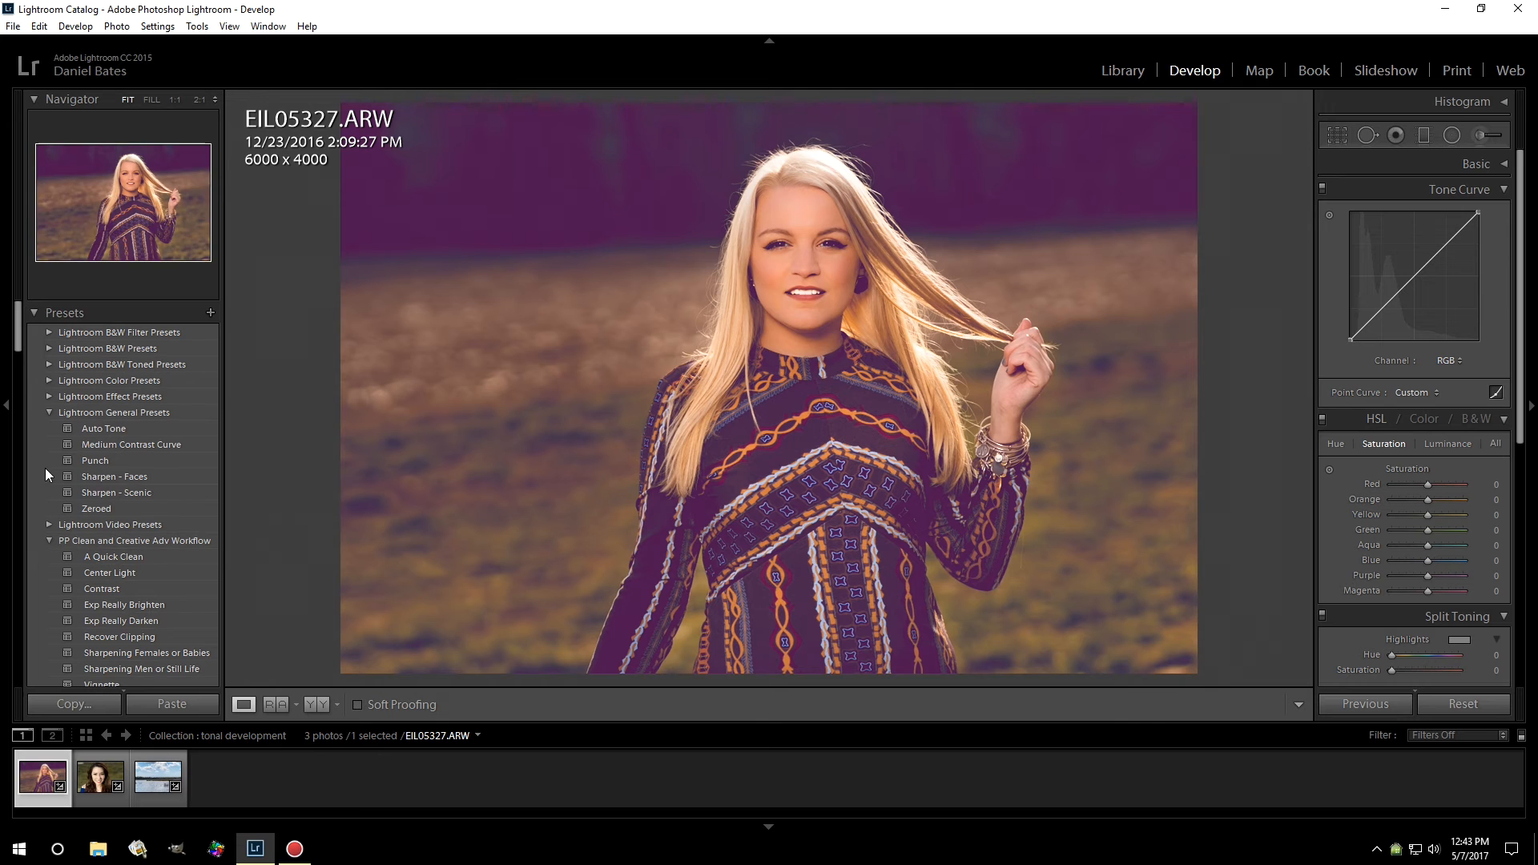
{"action": "left_click", "coordinate": [44, 539]}
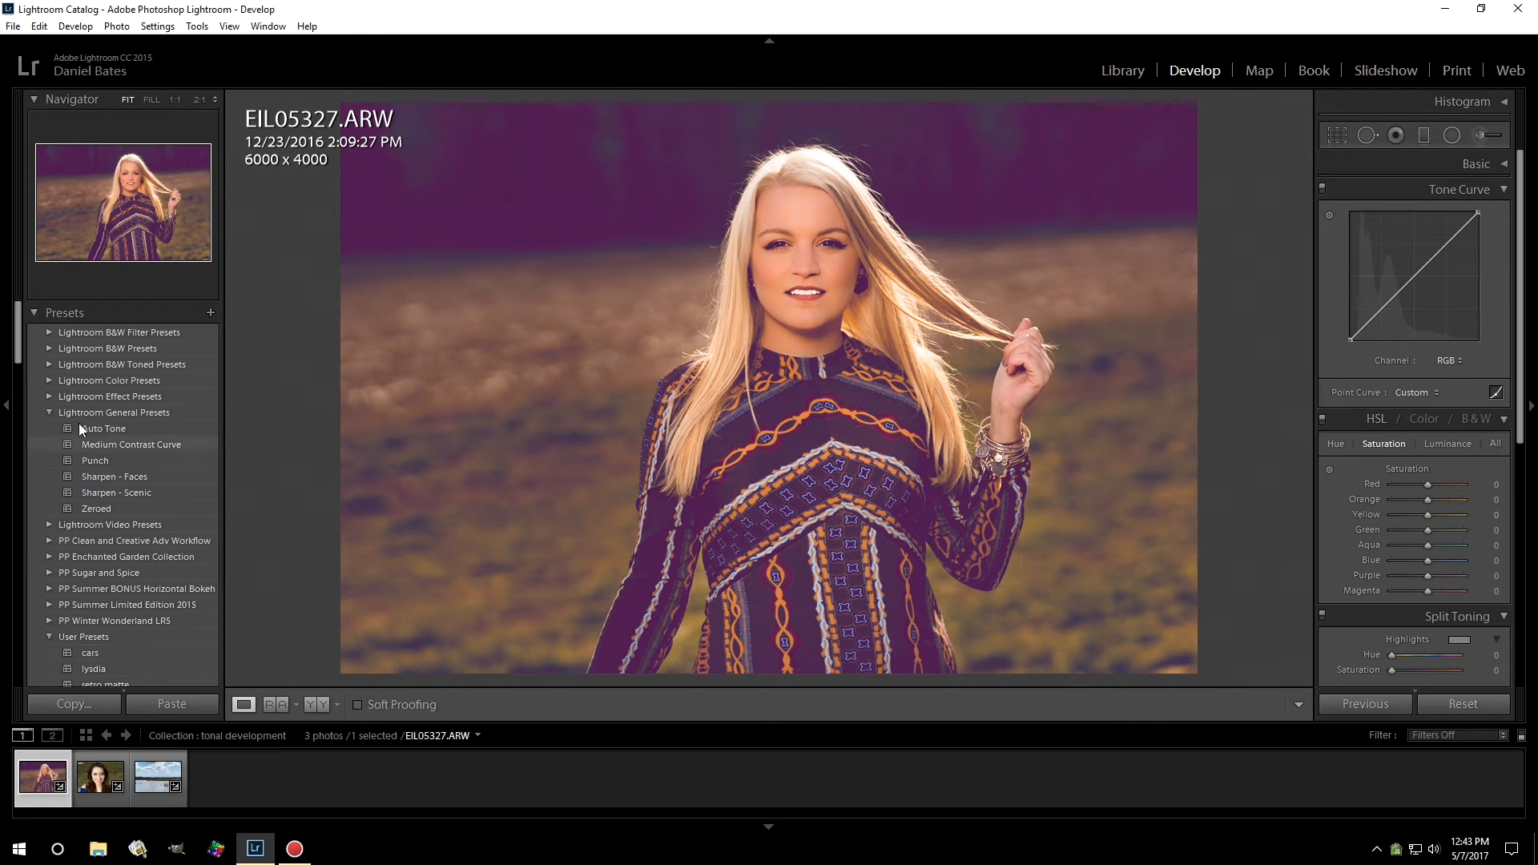
Step: Collapse the Lightroom General Presets folder and save the current look as "retro matte" in User Presets, replacing the existing preset
{"action": "left_click", "coordinate": [50, 413]}
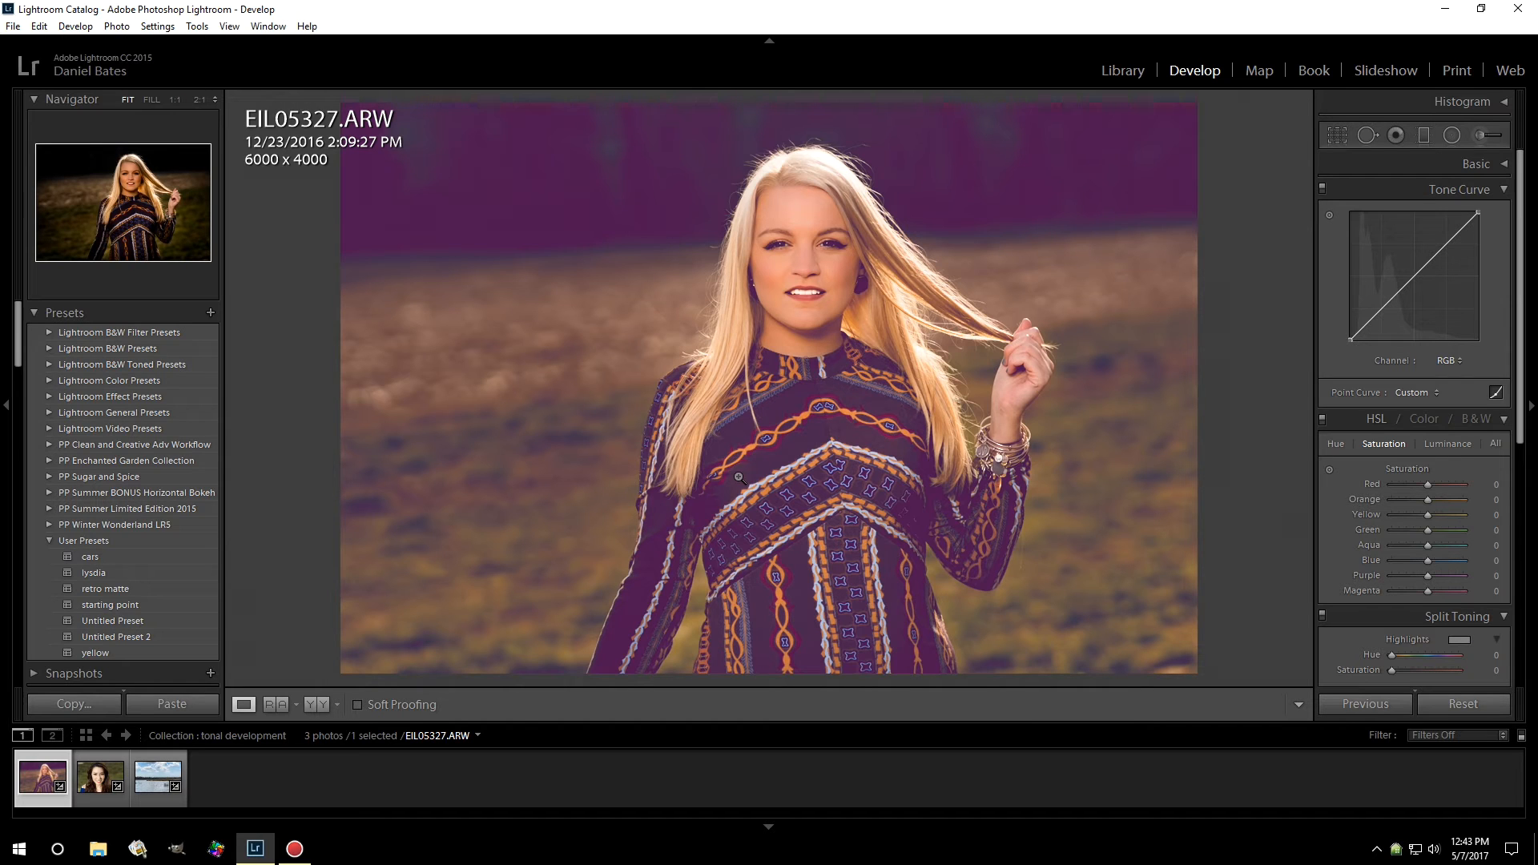
{"action": "left_click", "coordinate": [213, 313]}
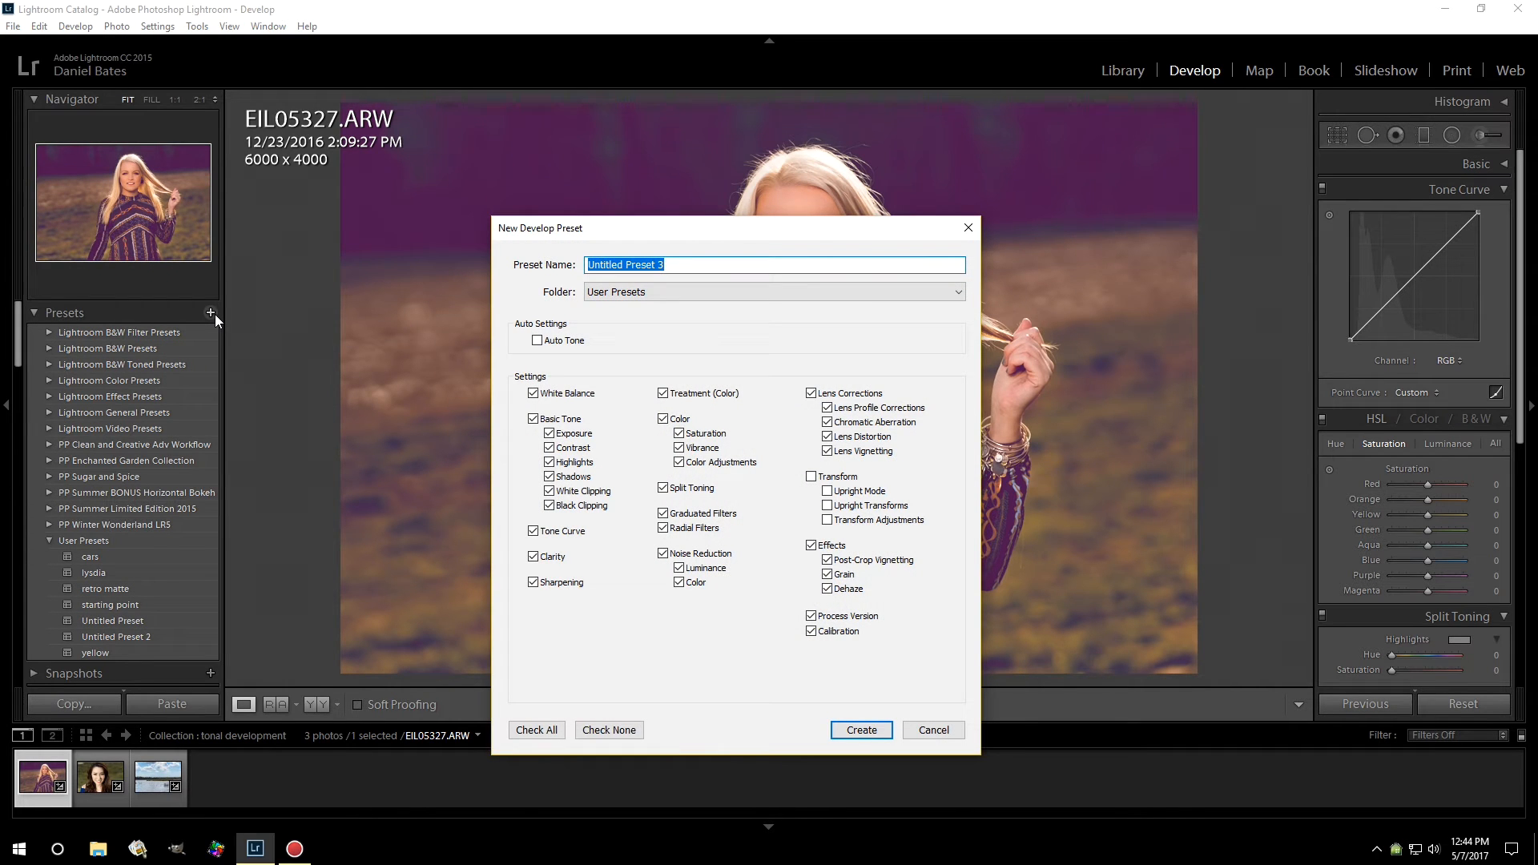
{"action": "type", "text": "retro matte"}
{"action": "left_click", "coordinate": [885, 730]}
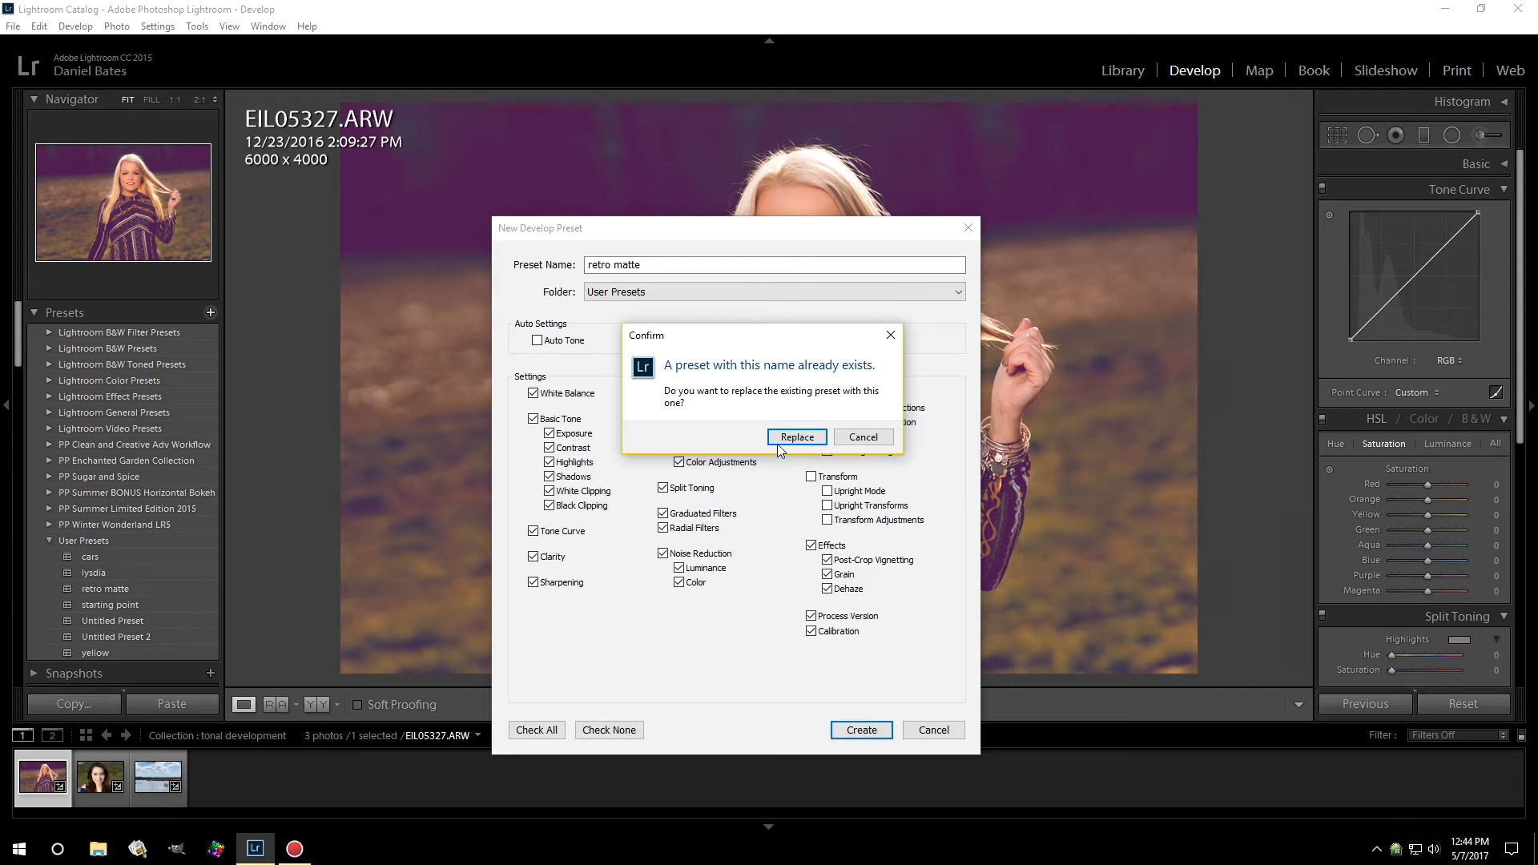
{"action": "left_click", "coordinate": [786, 439]}
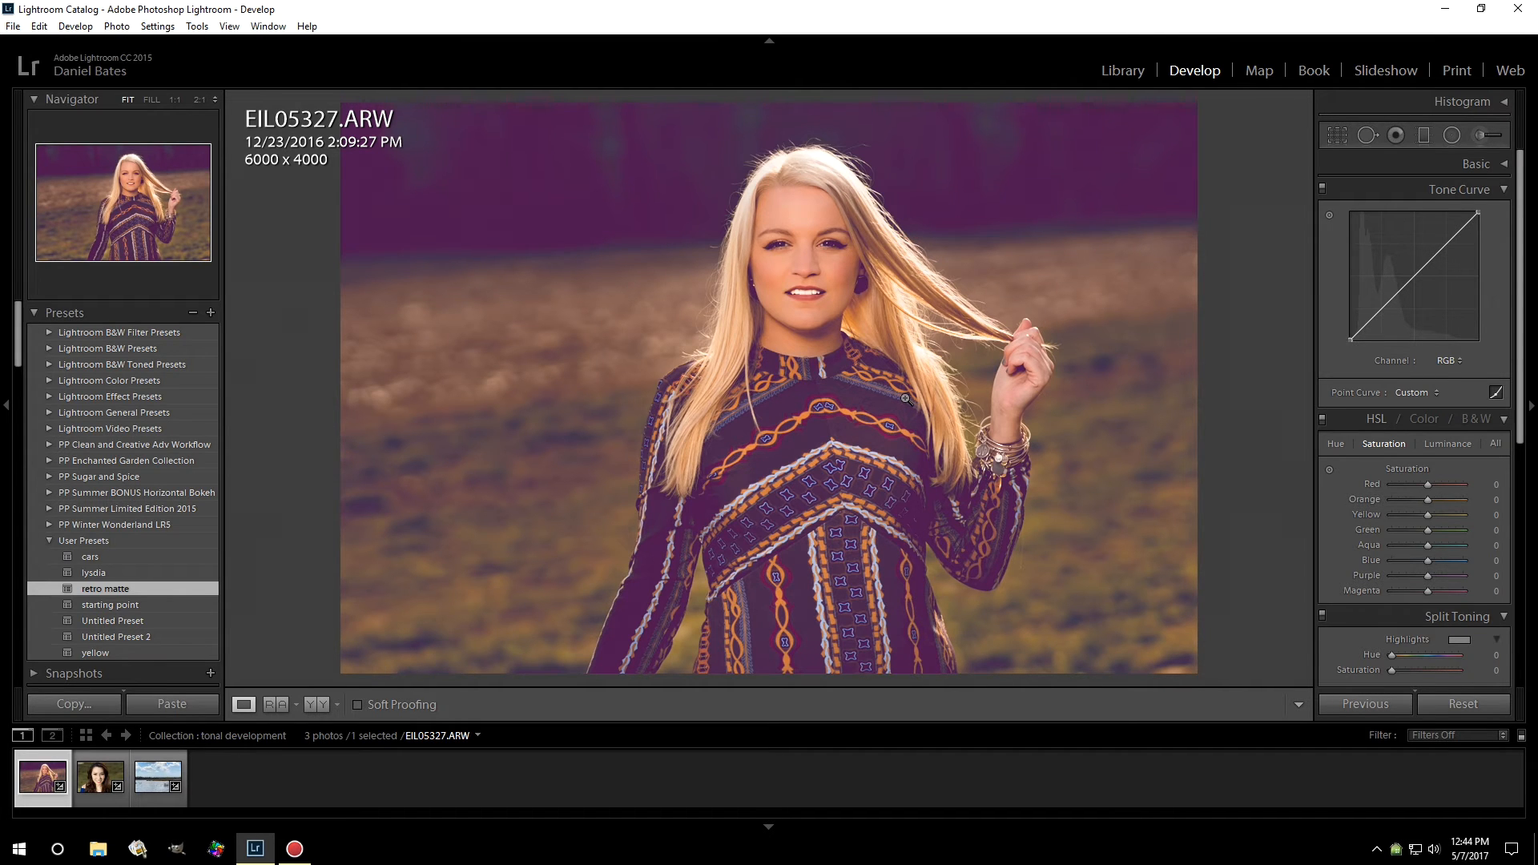
Step: Switch to the dark-haired portrait DAN07172.ARW and apply the retro matte user preset to it
{"action": "left_click", "coordinate": [82, 783]}
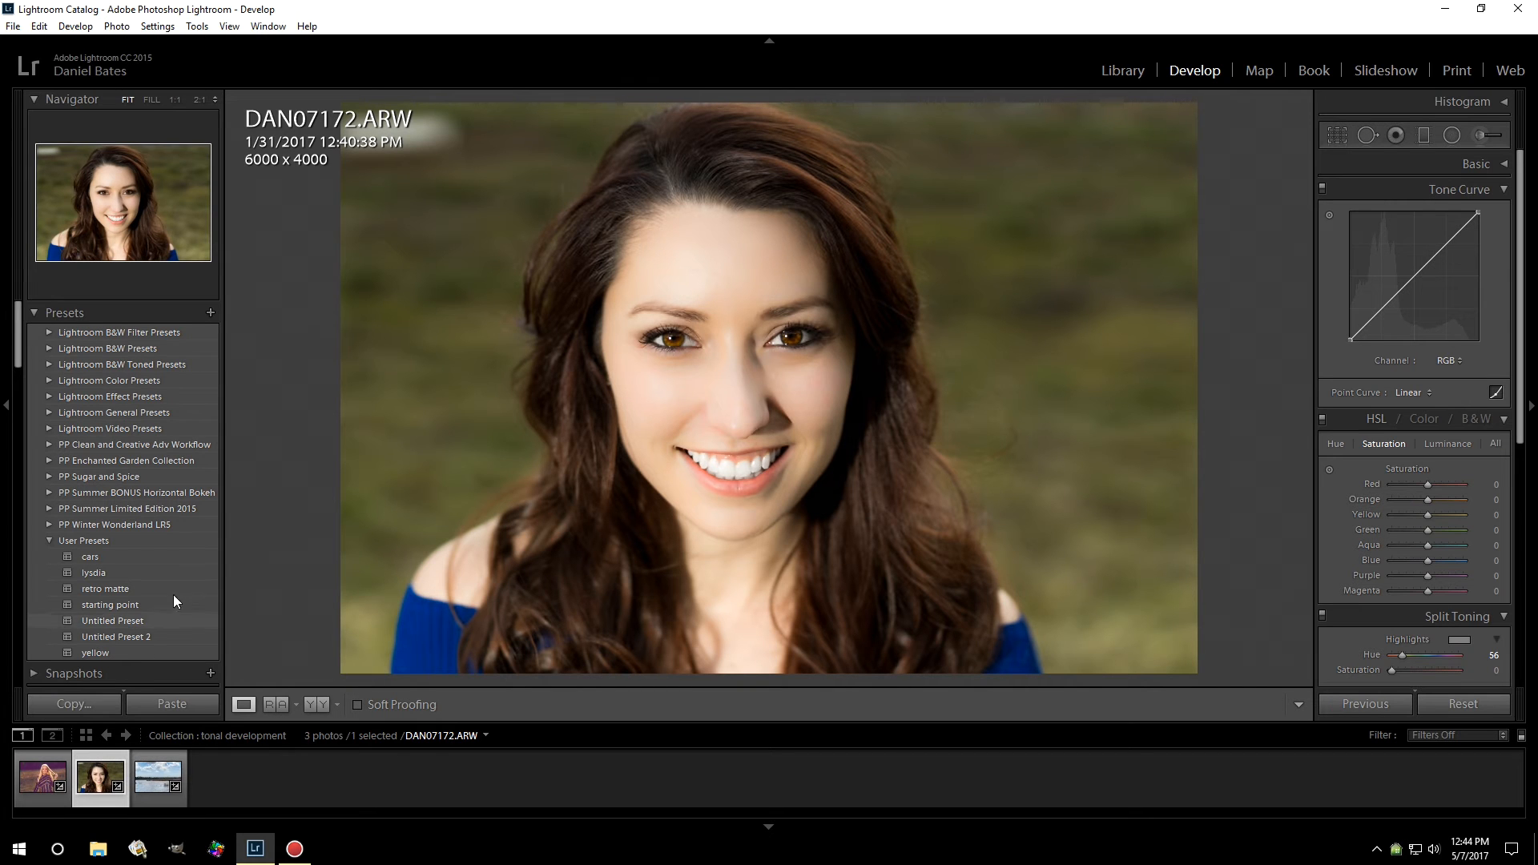
{"action": "left_click", "coordinate": [122, 591]}
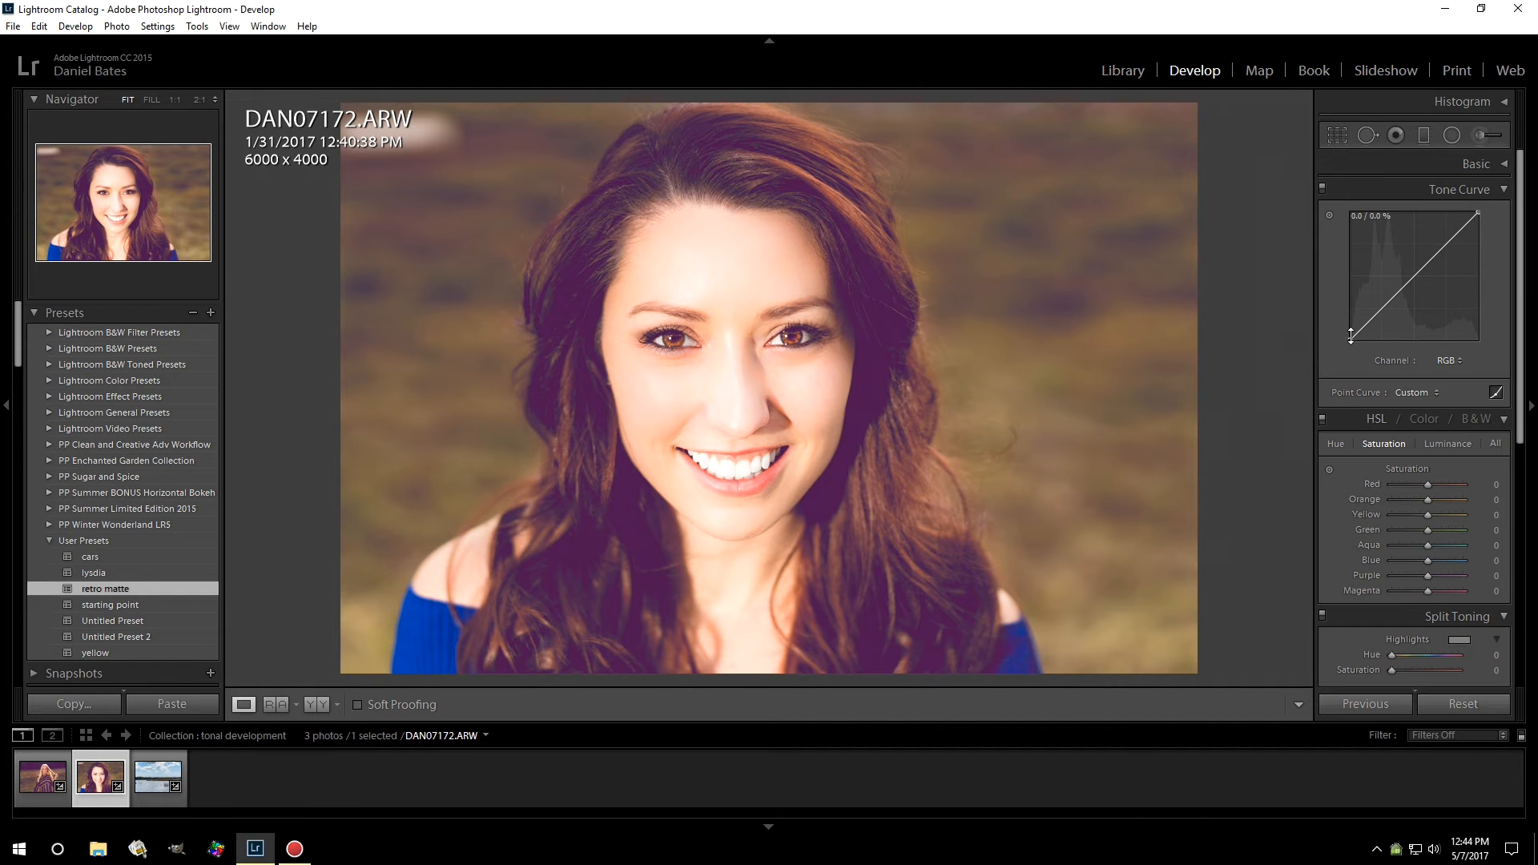
Step: Try nudging the RGB curve's black point and raising the flat shadow segment of the Blue channel curve slightly higher
{"action": "left_click_drag", "start_coordinate": [1351, 336], "coordinate": [1353, 335]}
{"action": "left_click", "coordinate": [1442, 359]}
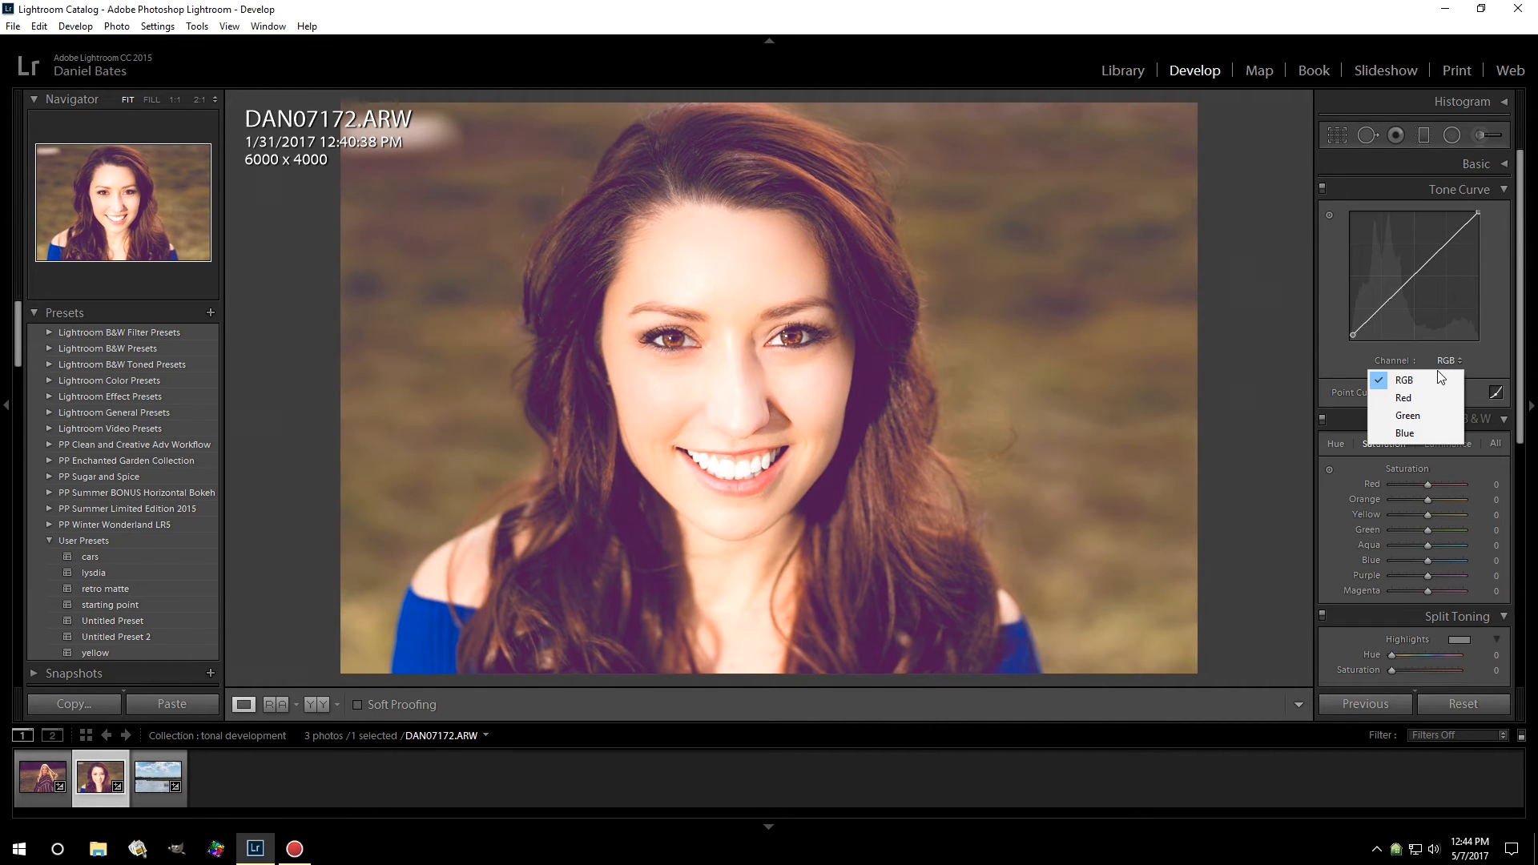
{"action": "left_click", "coordinate": [1404, 433]}
{"action": "left_click_drag", "start_coordinate": [1352, 337], "coordinate": [1383, 298]}
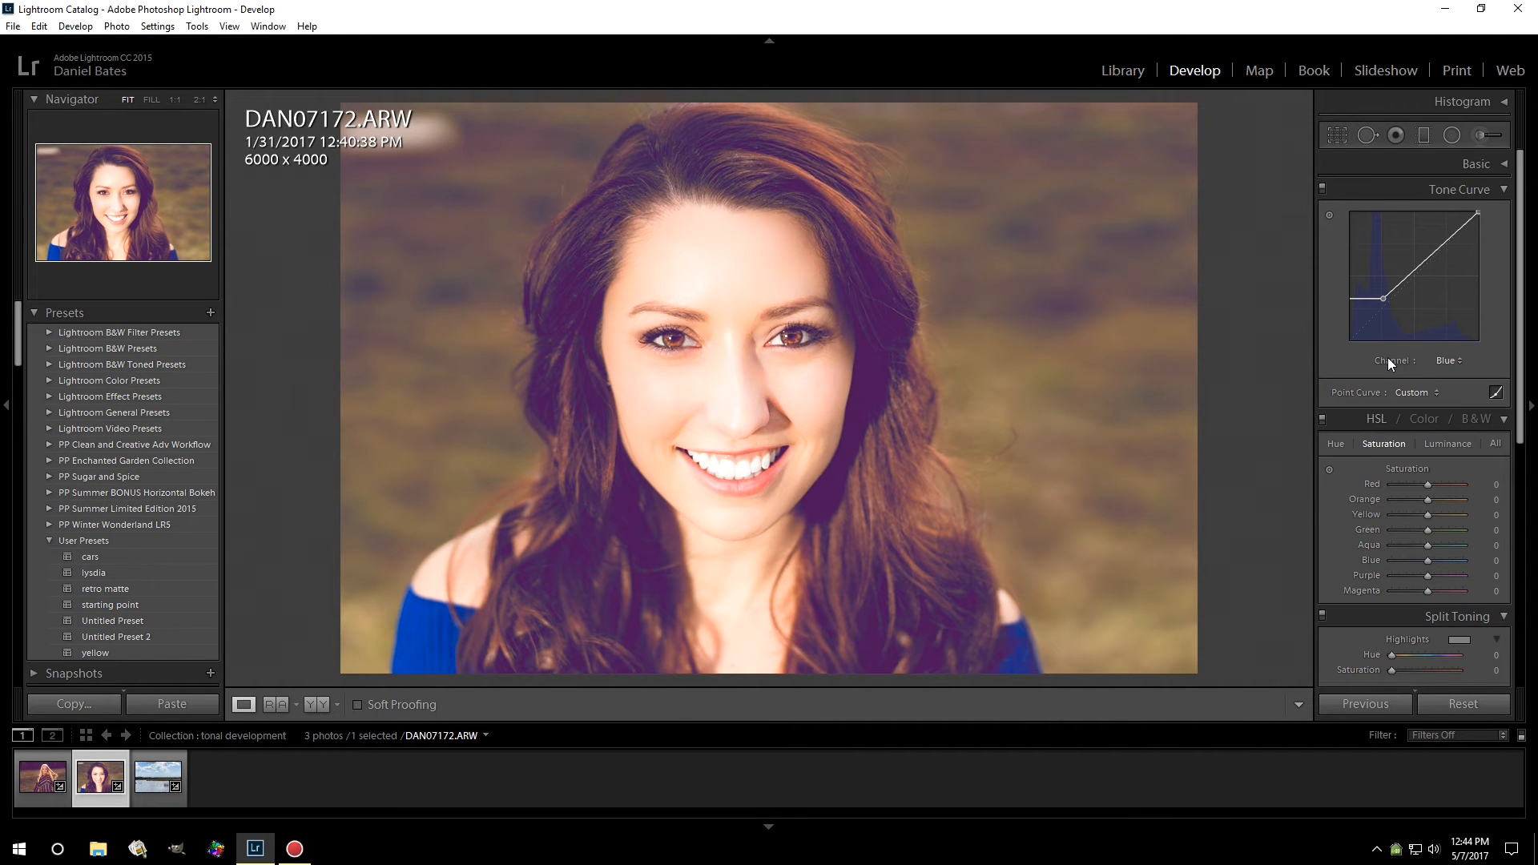
Step: Undo the Blue channel and RGB curve edits and the retro matte preset on this portrait
{"action": "key", "text": "ctrl+z"}
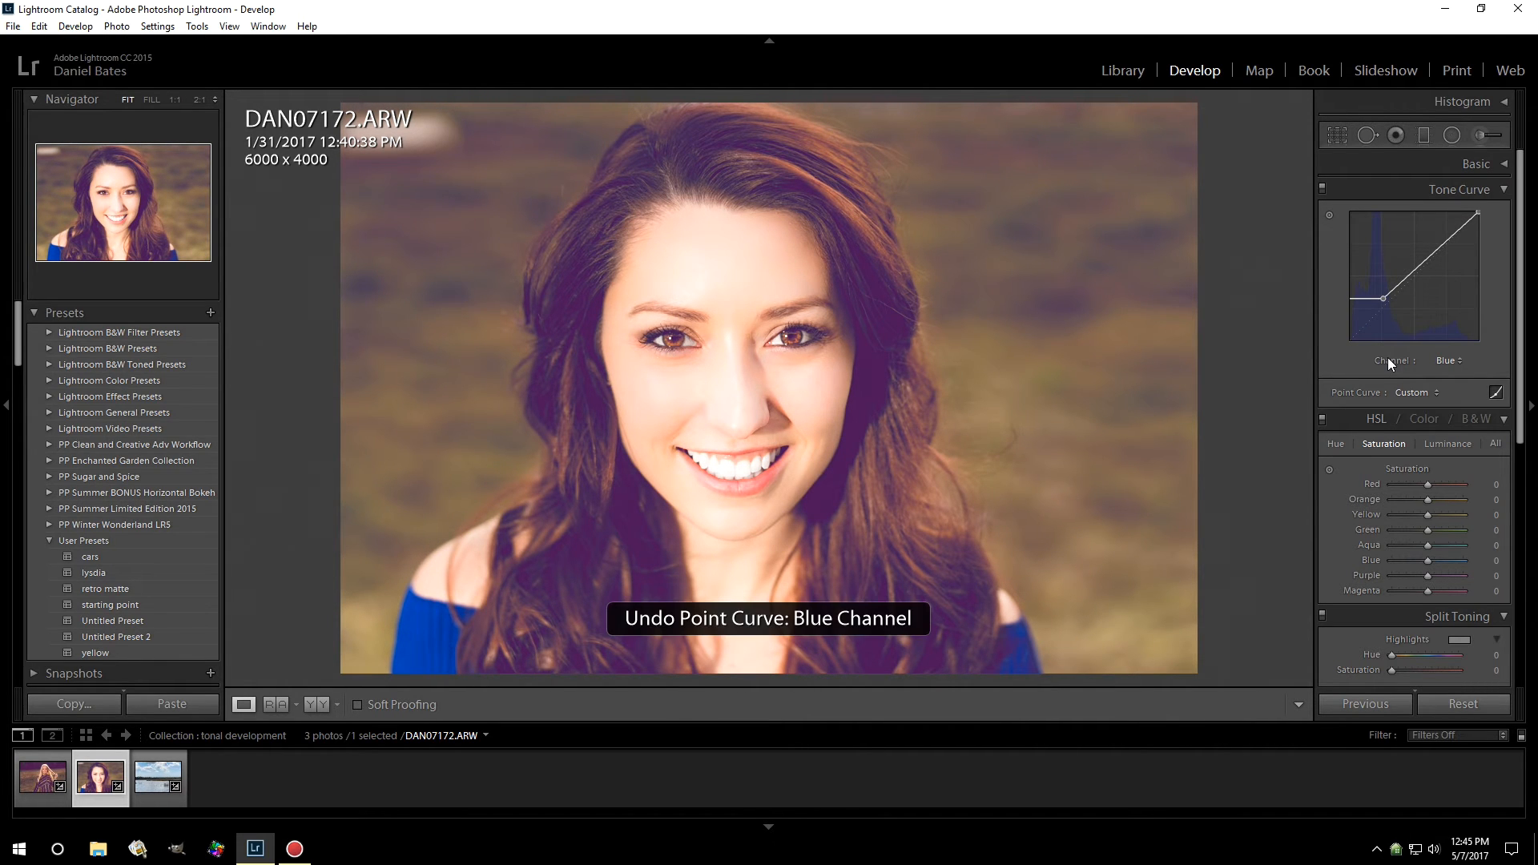
{"action": "key", "text": "ctrl+z"}
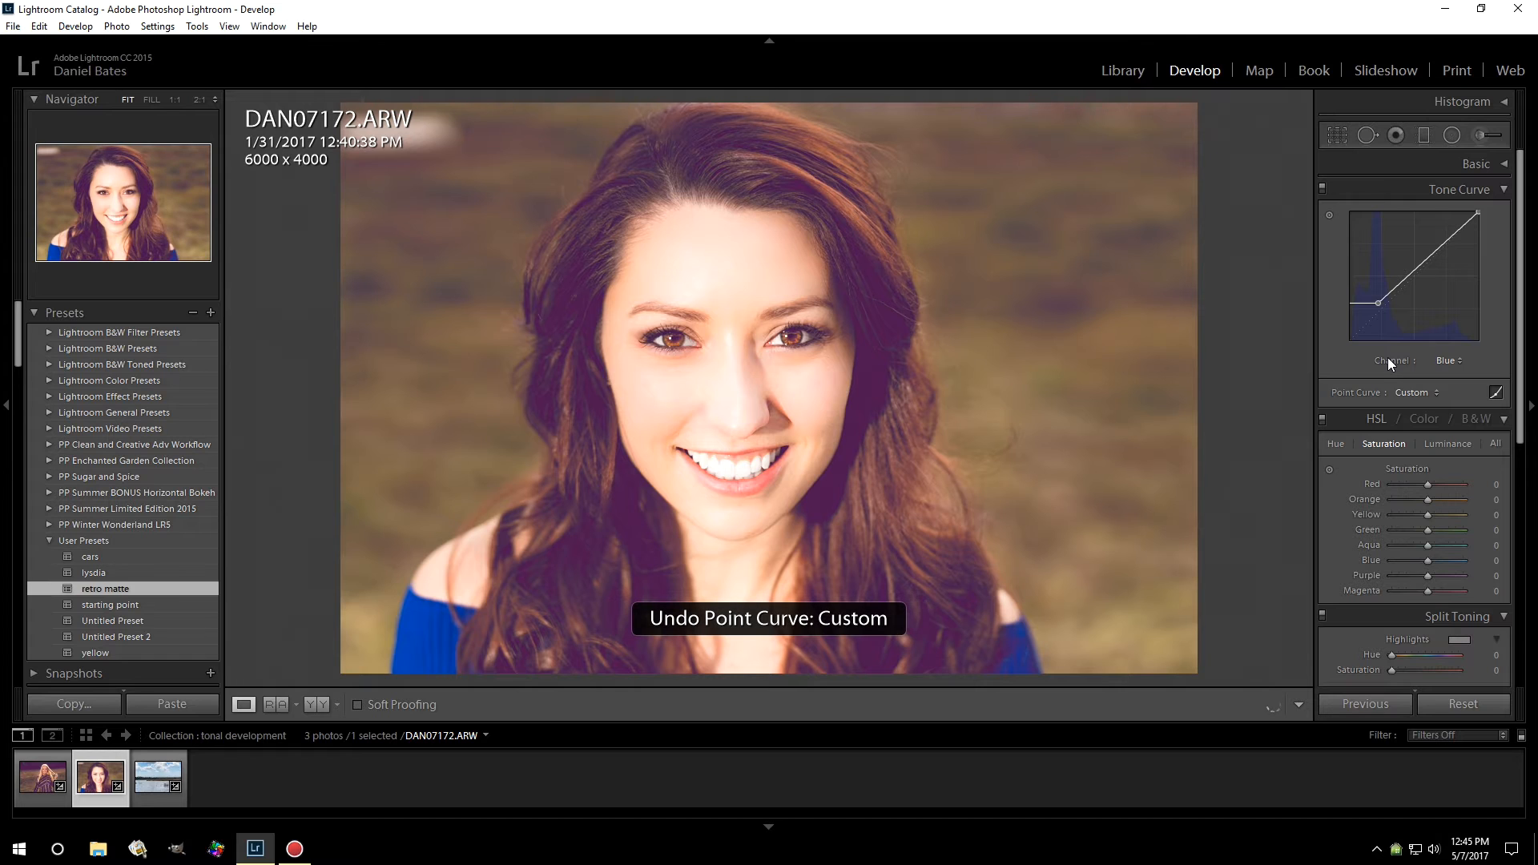
{"action": "key", "text": "ctrl+z"}
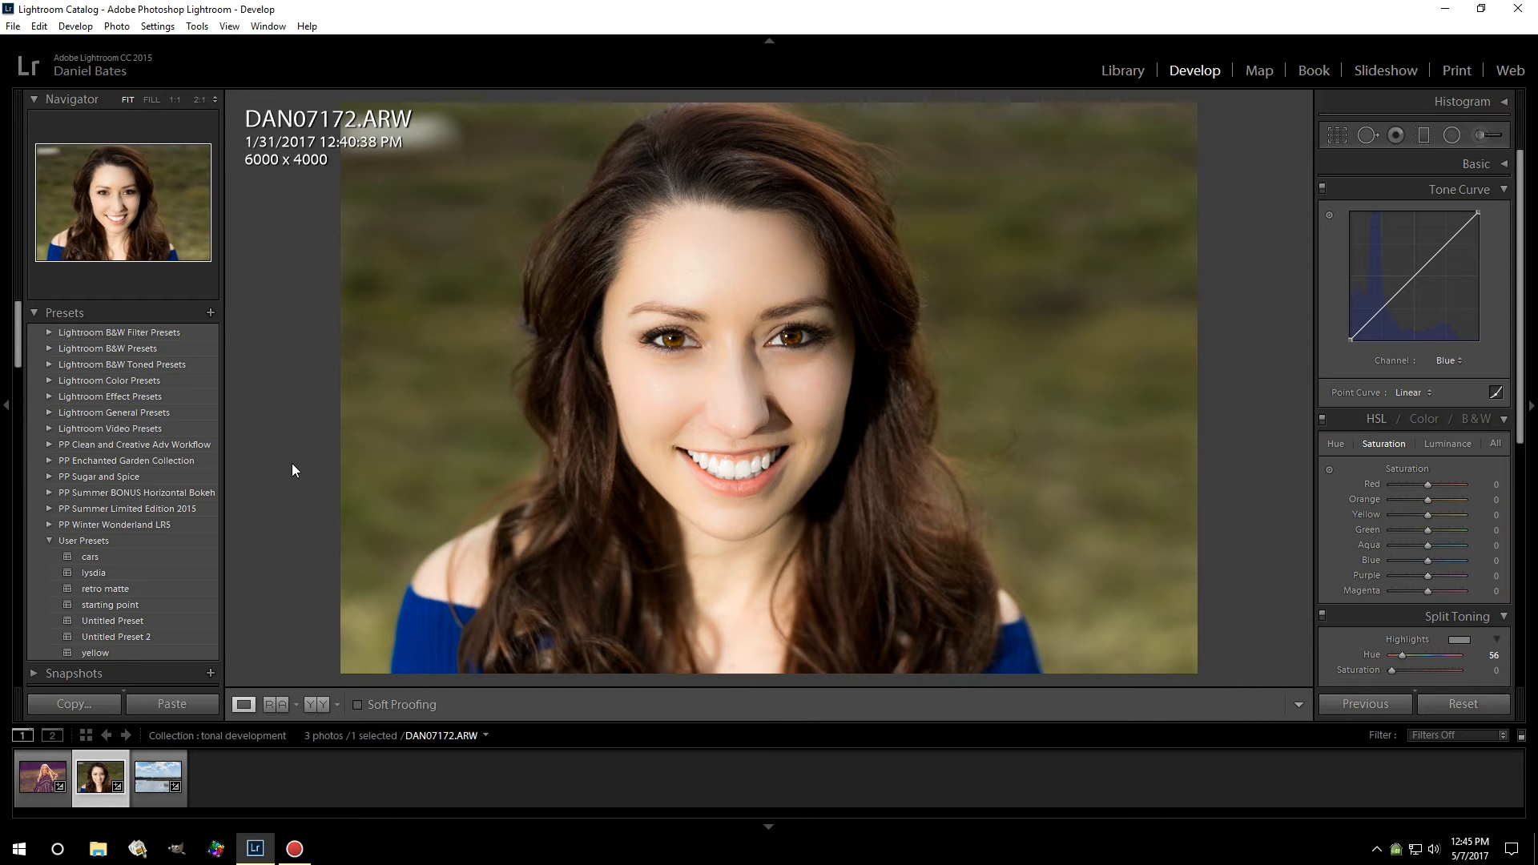
Step: Collapse the Tone Curve, Effects and HSL sections, leaving the Split Toning settings expanded
{"action": "left_click_drag", "start_coordinate": [1521, 353], "coordinate": [1526, 386]}
{"action": "left_click_drag", "start_coordinate": [1519, 288], "coordinate": [1519, 253]}
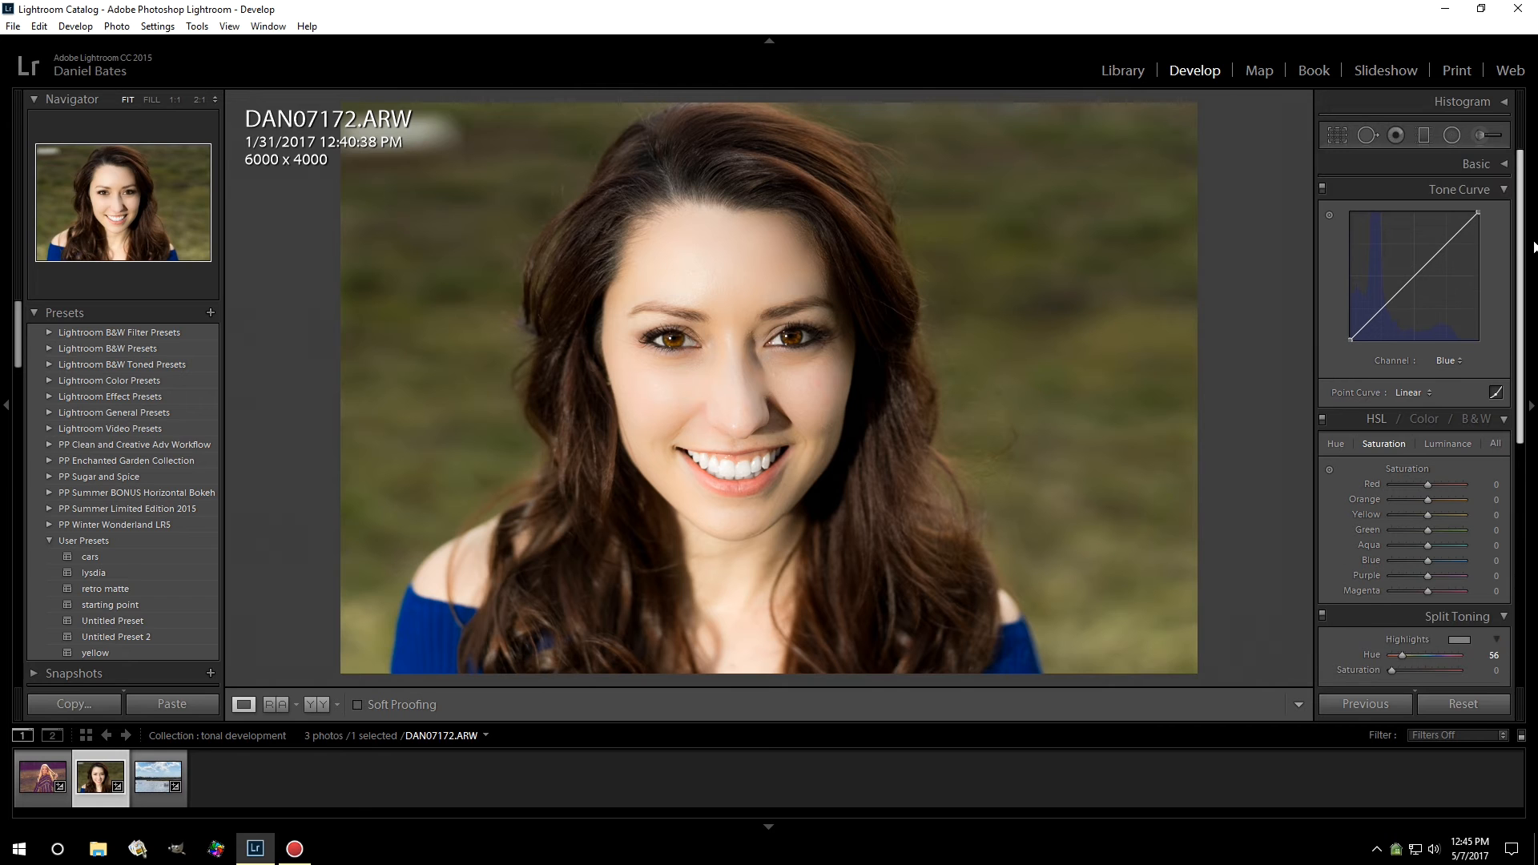
{"action": "left_click", "coordinate": [1506, 189]}
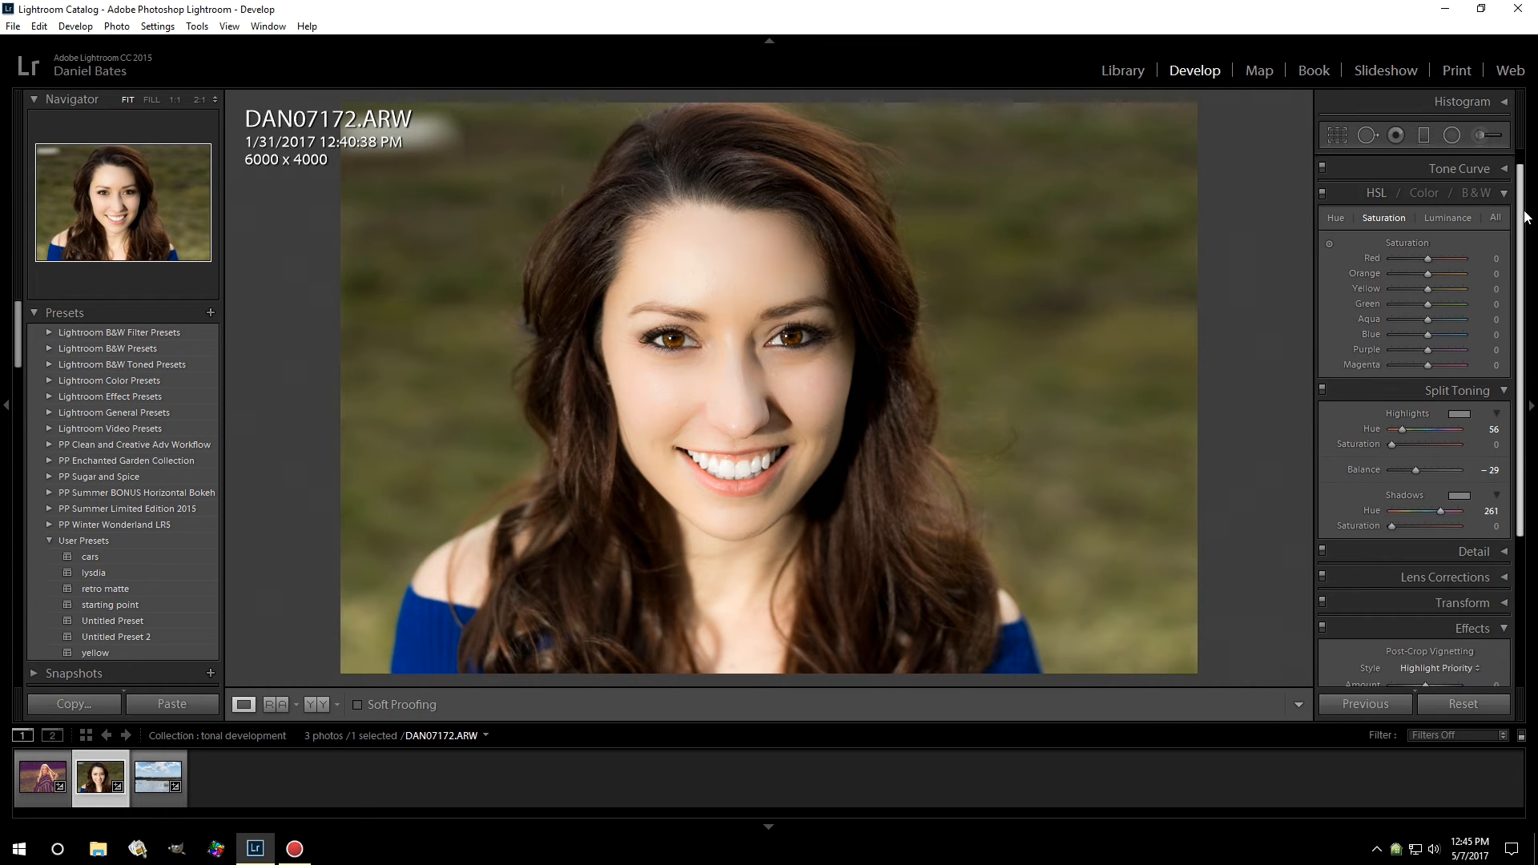
{"action": "scroll", "coordinate": [1496, 448], "scroll_direction": "down", "scroll_amount": 3}
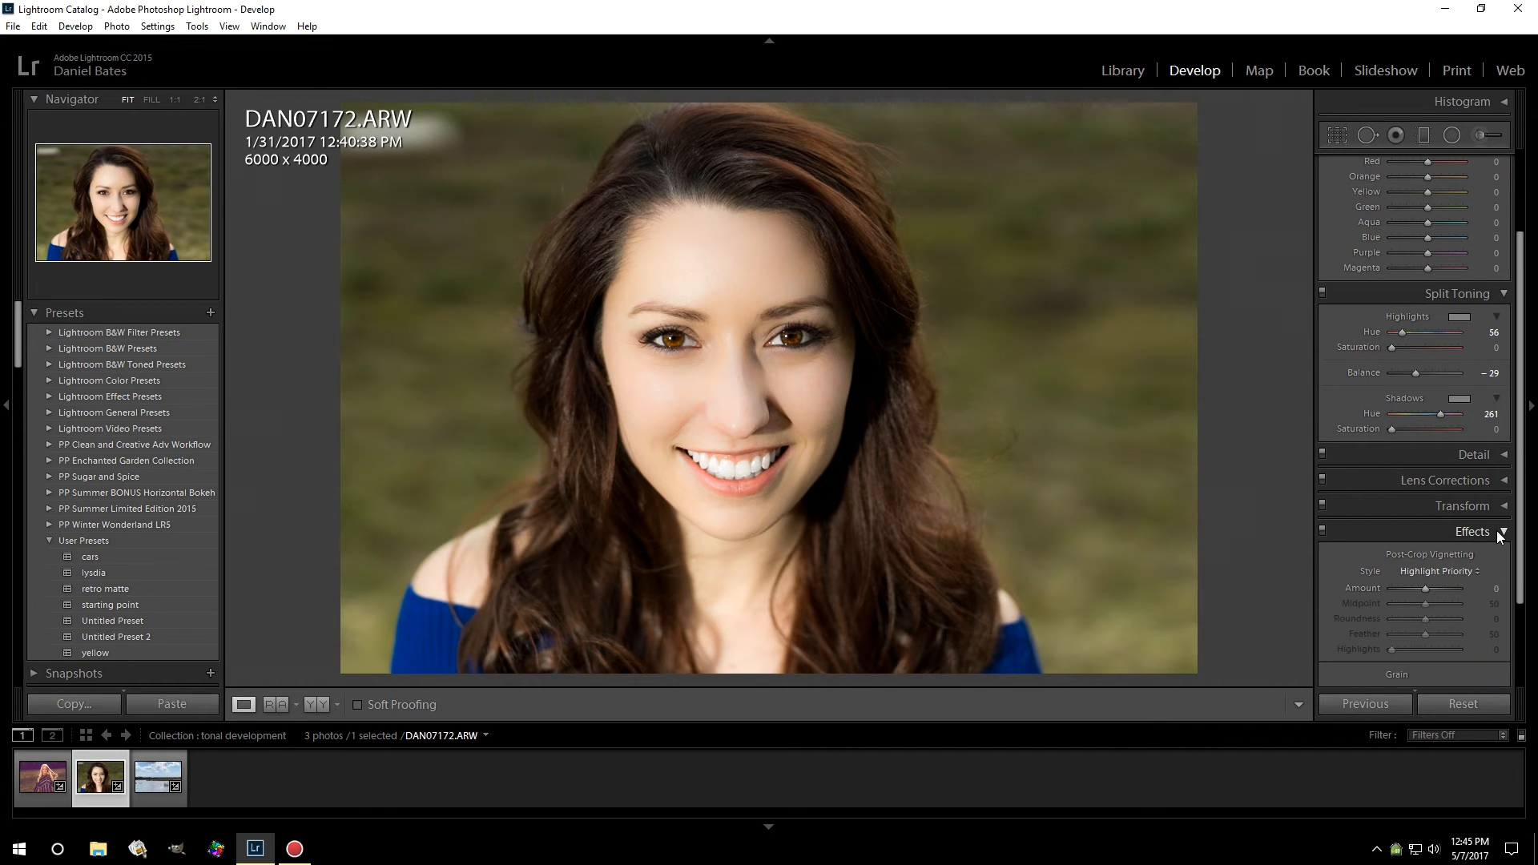
{"action": "left_click", "coordinate": [1496, 530]}
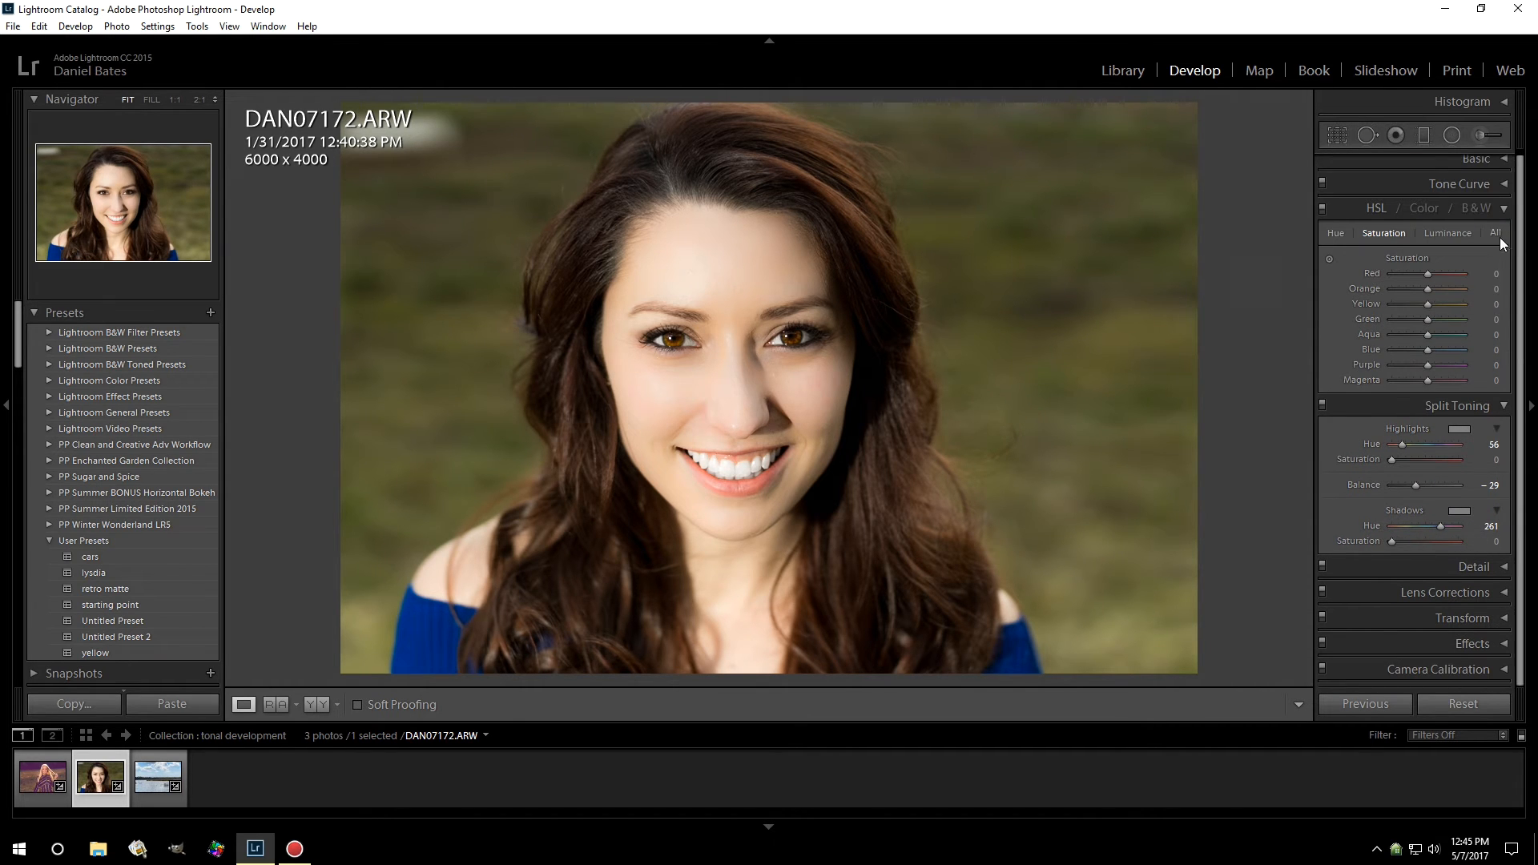
{"action": "left_click", "coordinate": [1505, 208]}
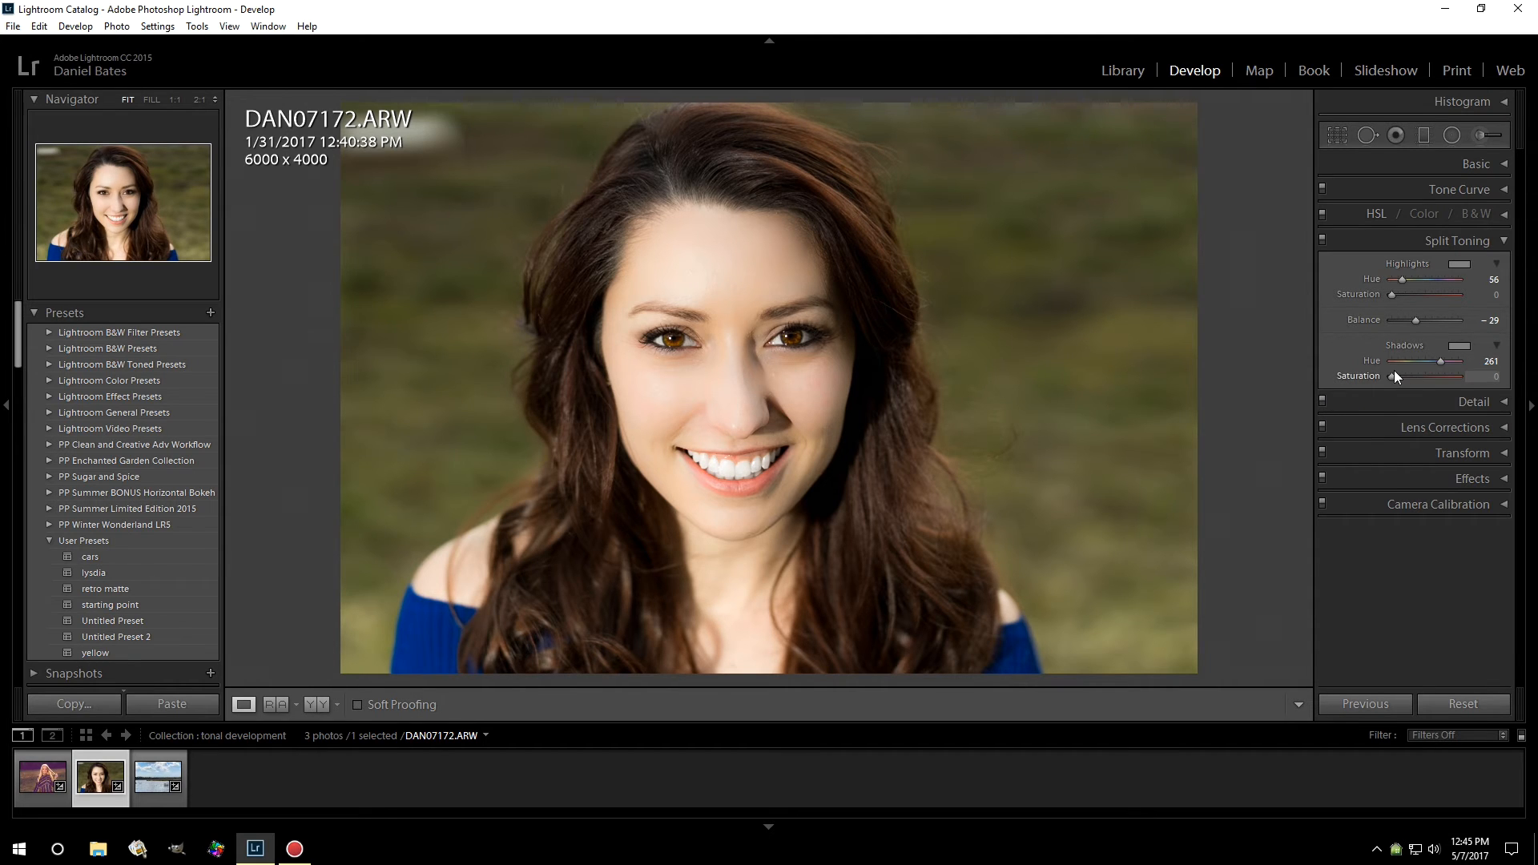
Step: Set the split toning balance to 0, the highlights saturation to 56 and the shadows saturation to 65
{"action": "left_click_drag", "start_coordinate": [1444, 313], "coordinate": [1432, 319]}
{"action": "left_click_drag", "start_coordinate": [1392, 298], "coordinate": [1427, 299]}
{"action": "left_click_drag", "start_coordinate": [1397, 375], "coordinate": [1438, 380]}
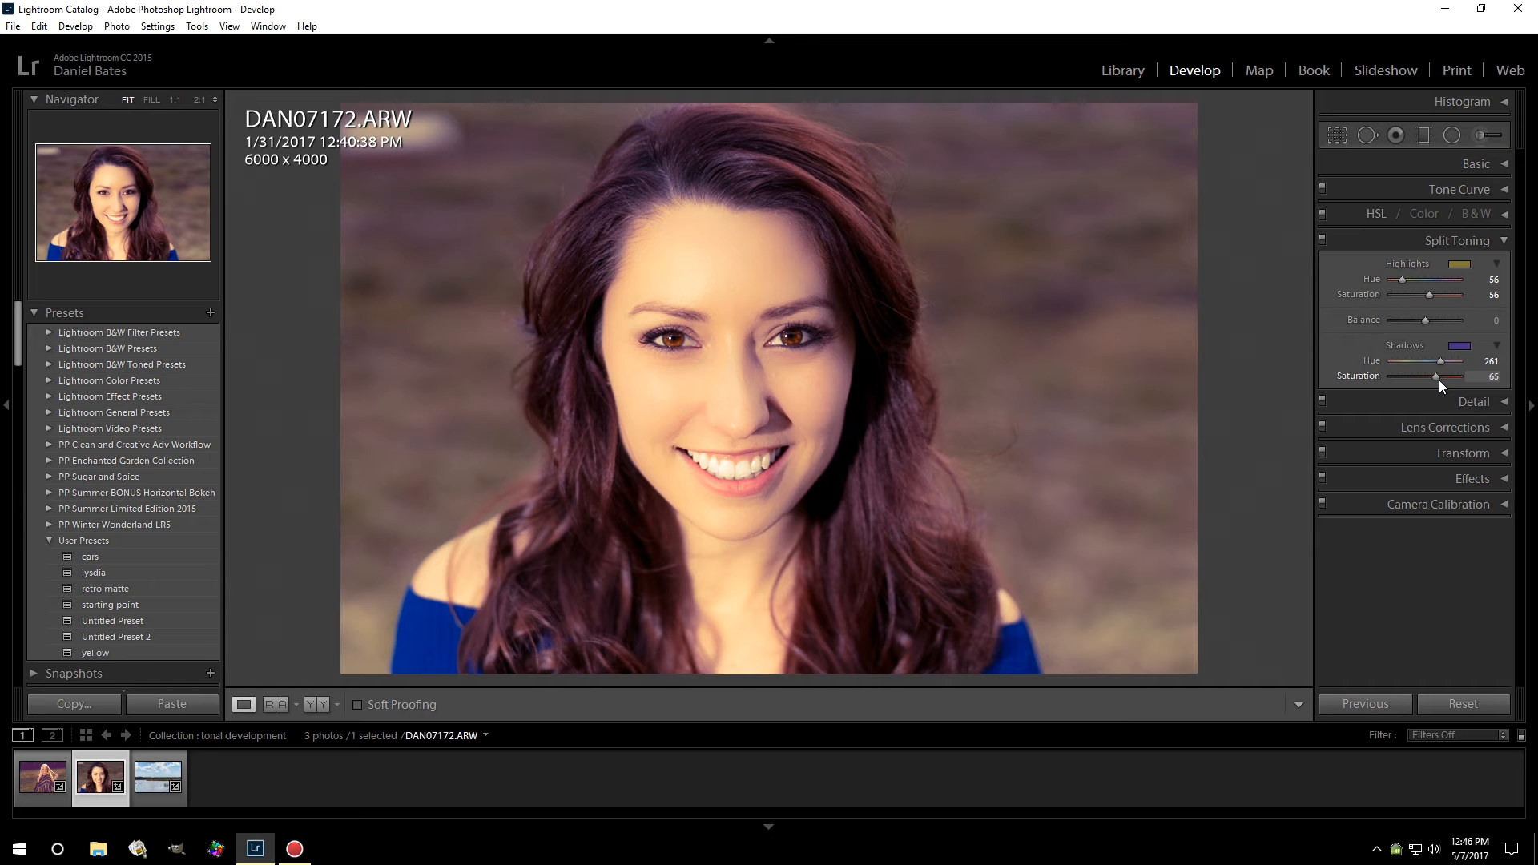
Step: Refine the split toning to highlights saturation 73 and shadows saturation 62, testing the balance at -100 before setting it to -17
{"action": "left_click_drag", "start_coordinate": [1435, 378], "coordinate": [1438, 378]}
{"action": "left_click_drag", "start_coordinate": [1429, 321], "coordinate": [1394, 329]}
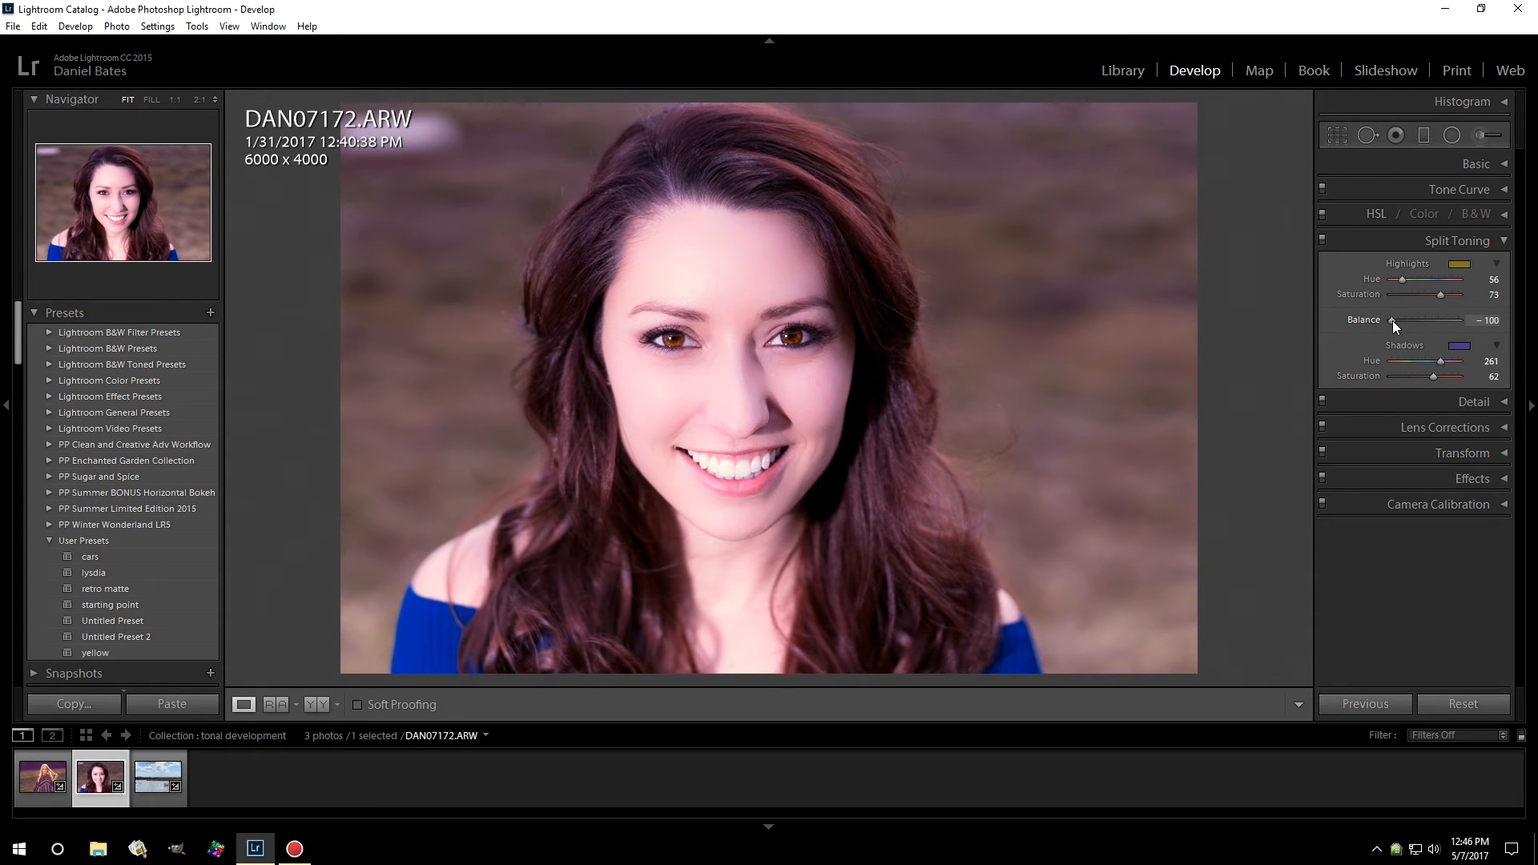
{"action": "mouse_move", "coordinate": [1420, 327]}
{"action": "left_mouse_down"}
{"action": "mouse_move", "coordinate": [1482, 328]}
{"action": "mouse_move", "coordinate": [1407, 317]}
{"action": "mouse_move", "coordinate": [1446, 319]}
{"action": "mouse_move", "coordinate": [1419, 323]}
{"action": "left_mouse_up"}
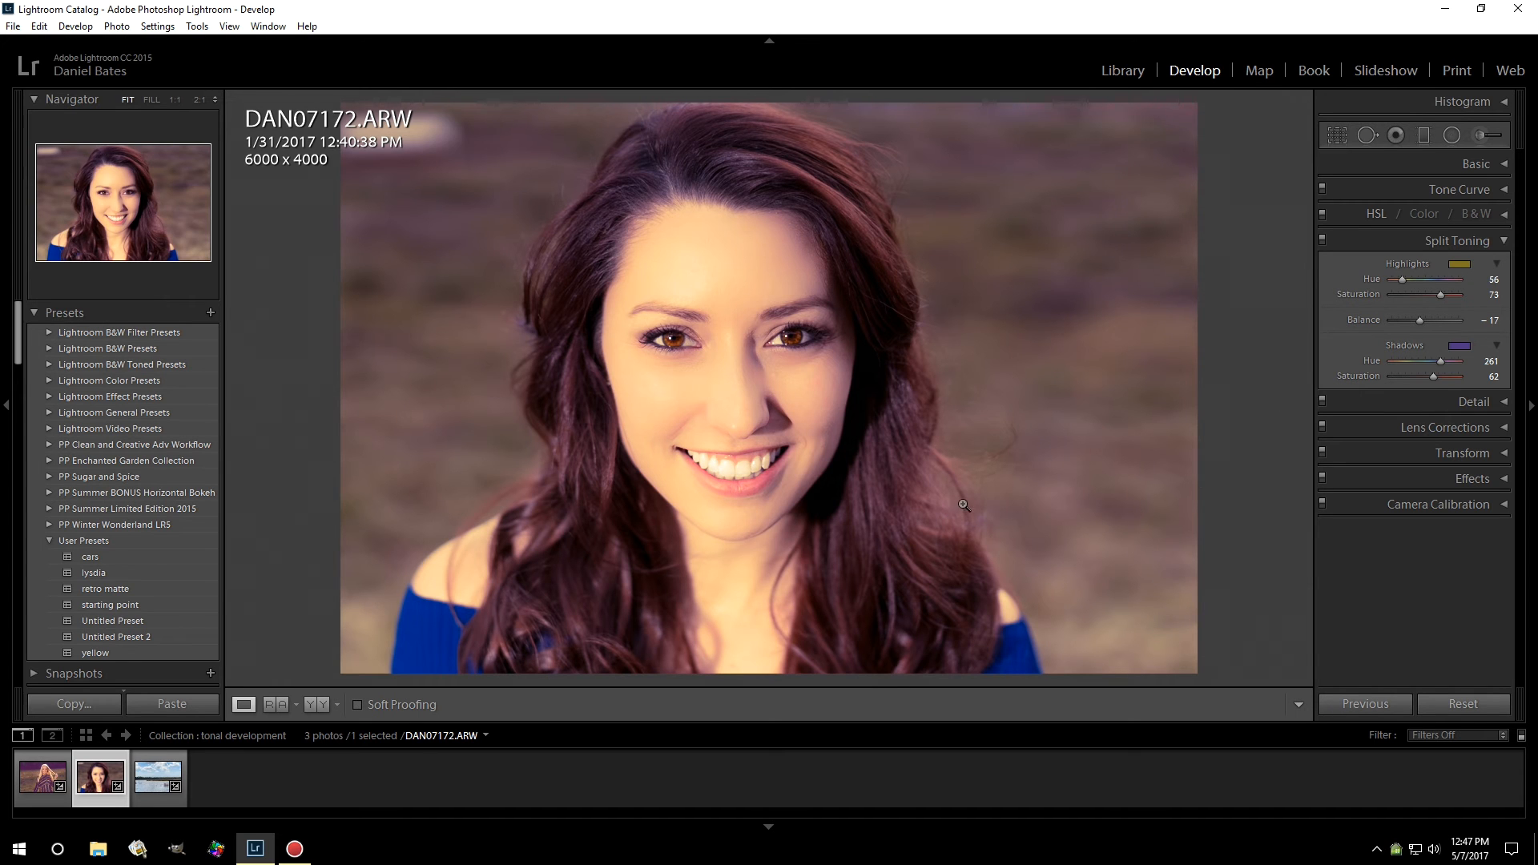
Step: Switch to the lake photo DAN08514.ARW, collapse Split Toning and show only the HSL Saturation sliders
{"action": "left_click", "coordinate": [168, 779]}
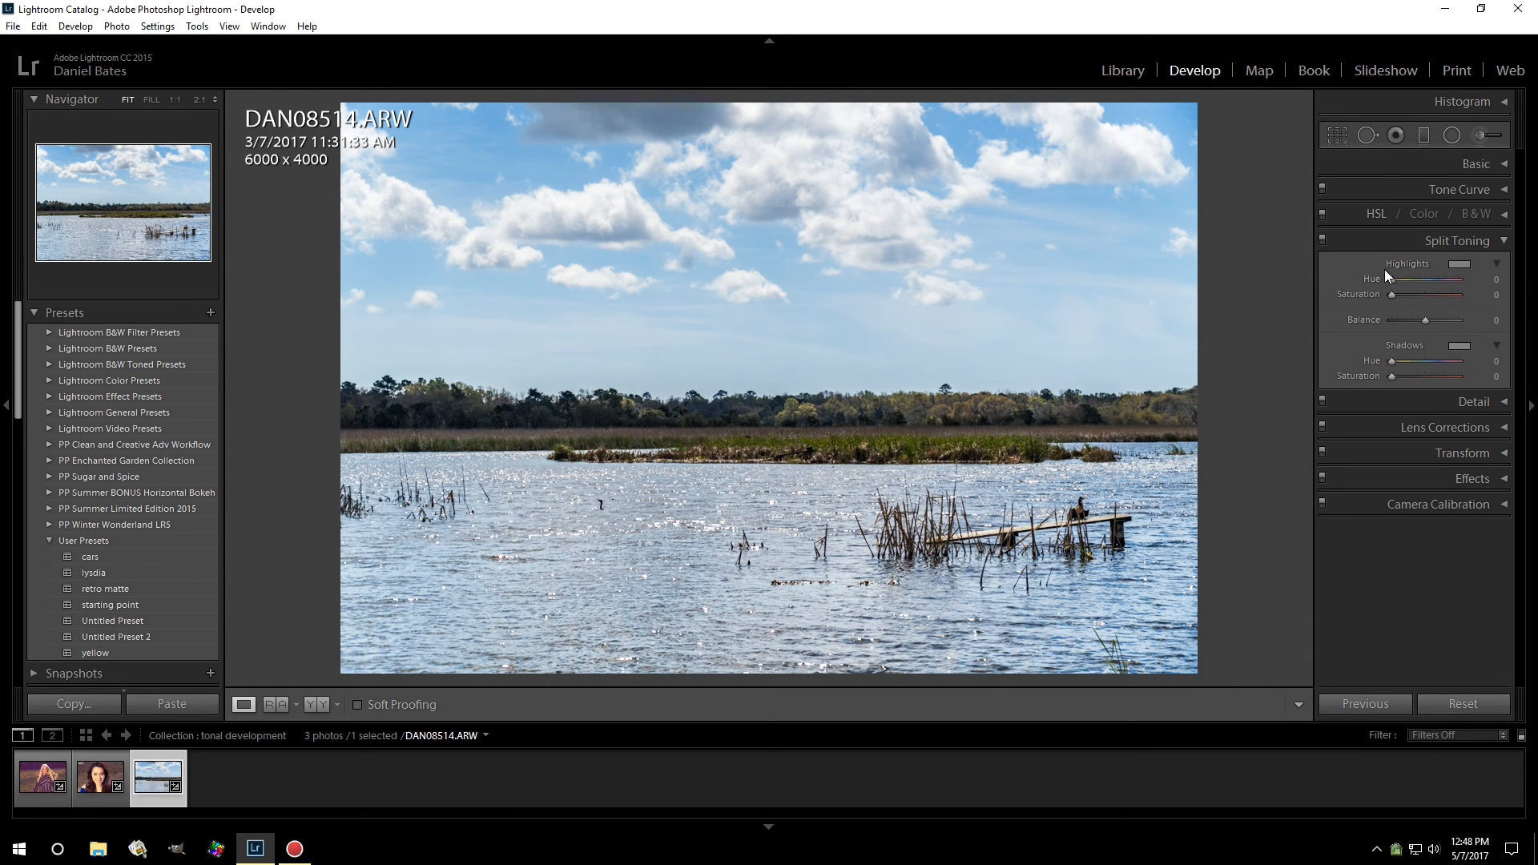
{"action": "left_click", "coordinate": [1504, 240]}
{"action": "left_click", "coordinate": [1504, 214]}
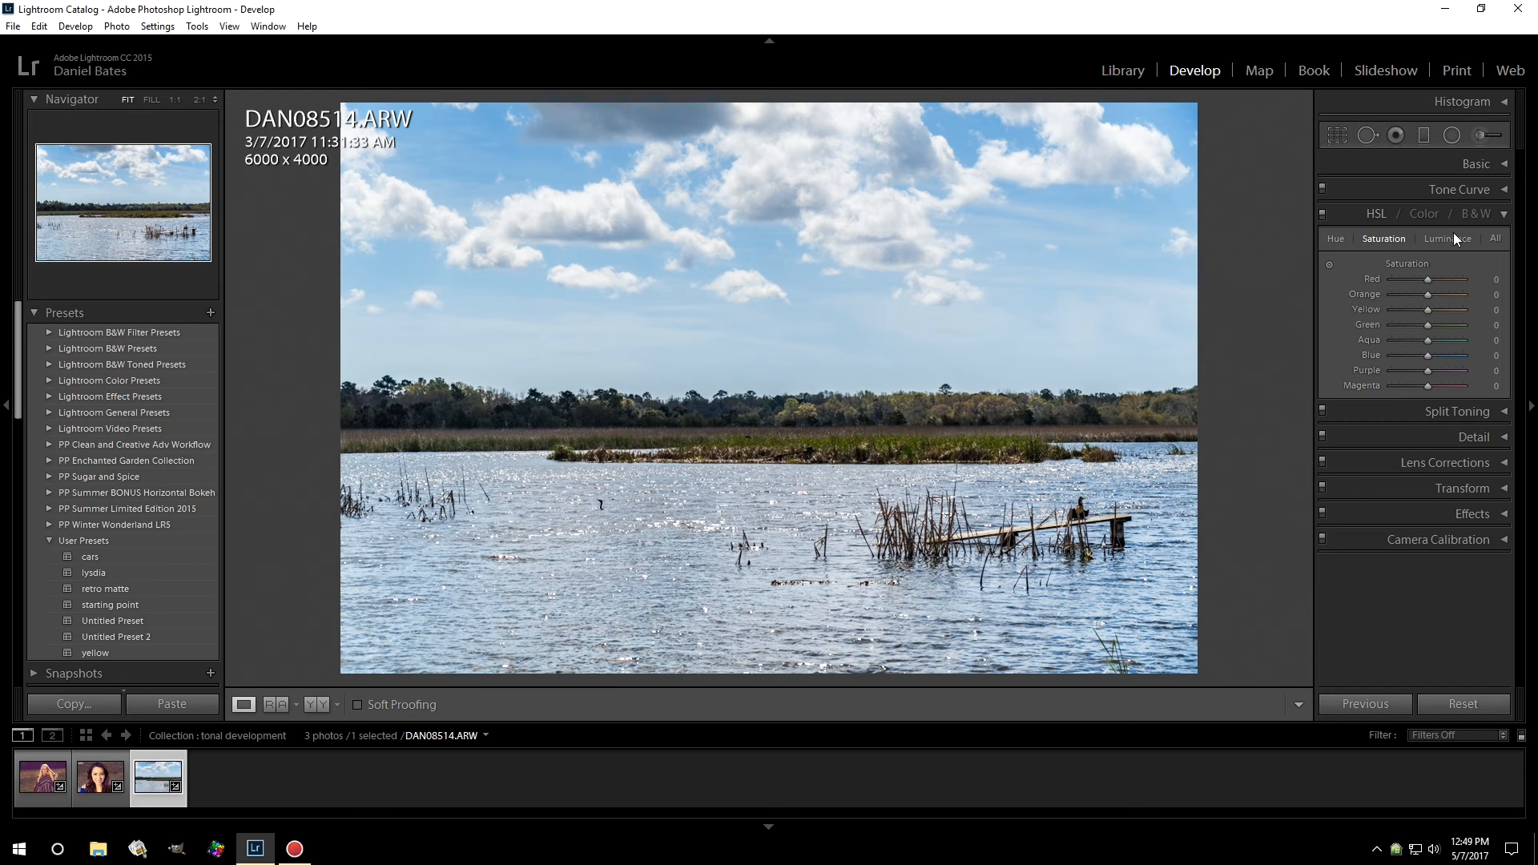
{"action": "left_click", "coordinate": [1394, 242]}
{"action": "left_click", "coordinate": [1394, 242]}
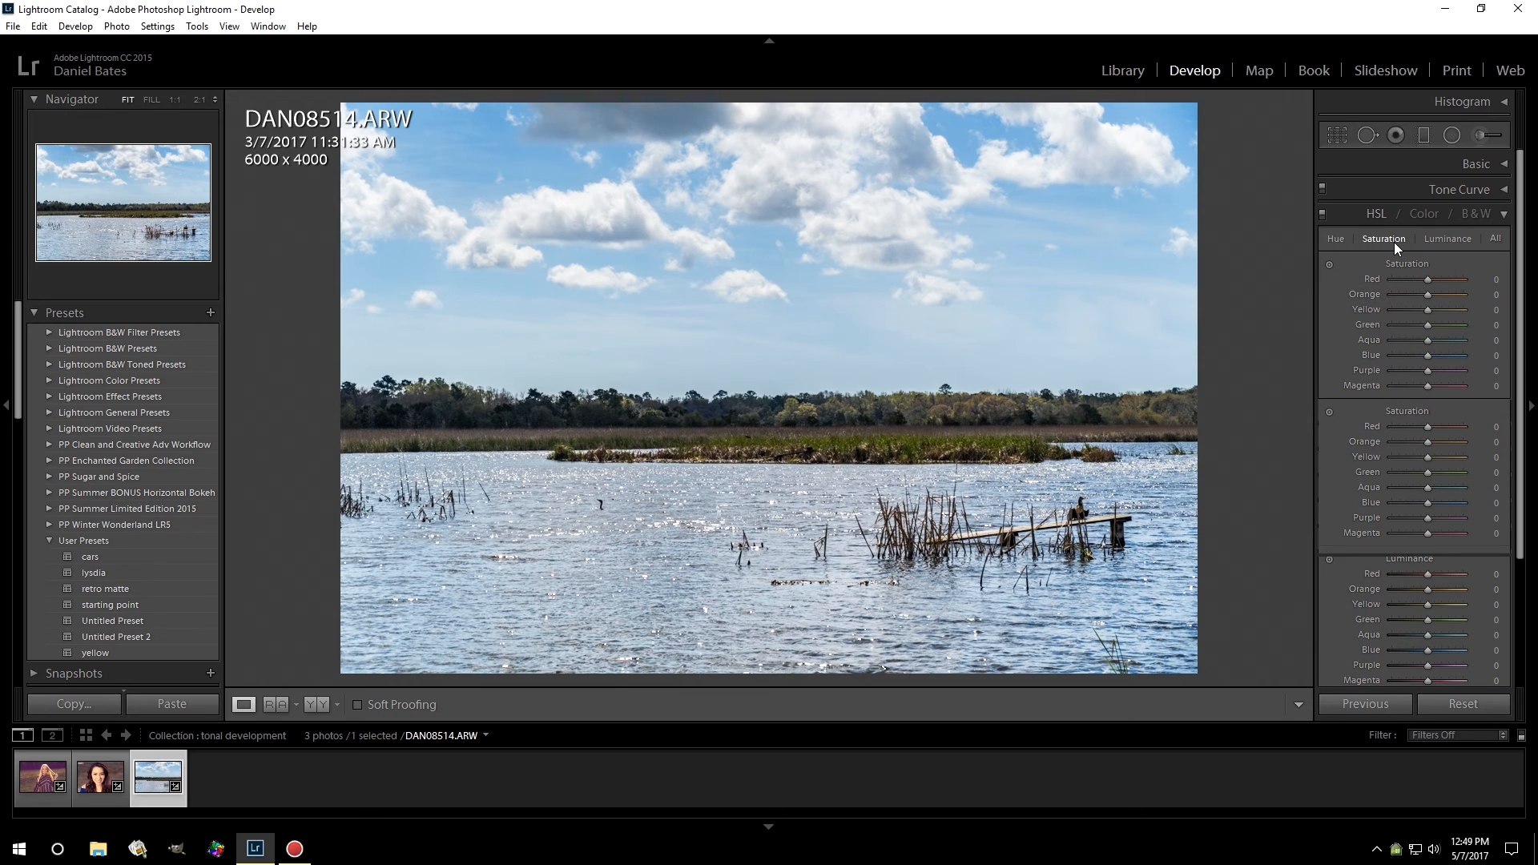
{"action": "left_click", "coordinate": [1393, 242]}
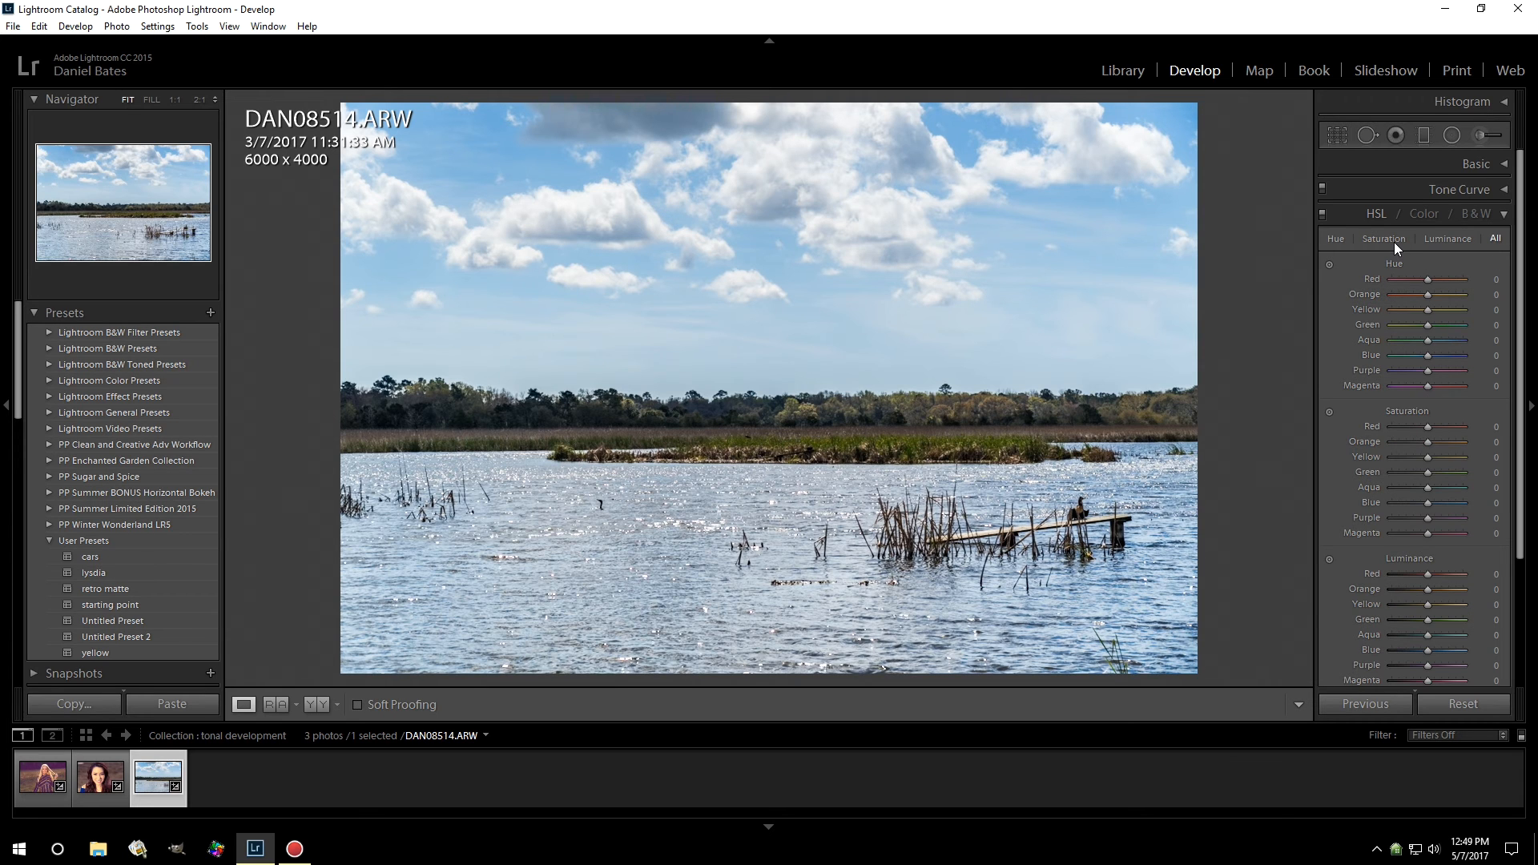
{"action": "left_click", "coordinate": [1394, 242]}
{"action": "left_click", "coordinate": [1428, 238]}
{"action": "left_click", "coordinate": [1392, 239]}
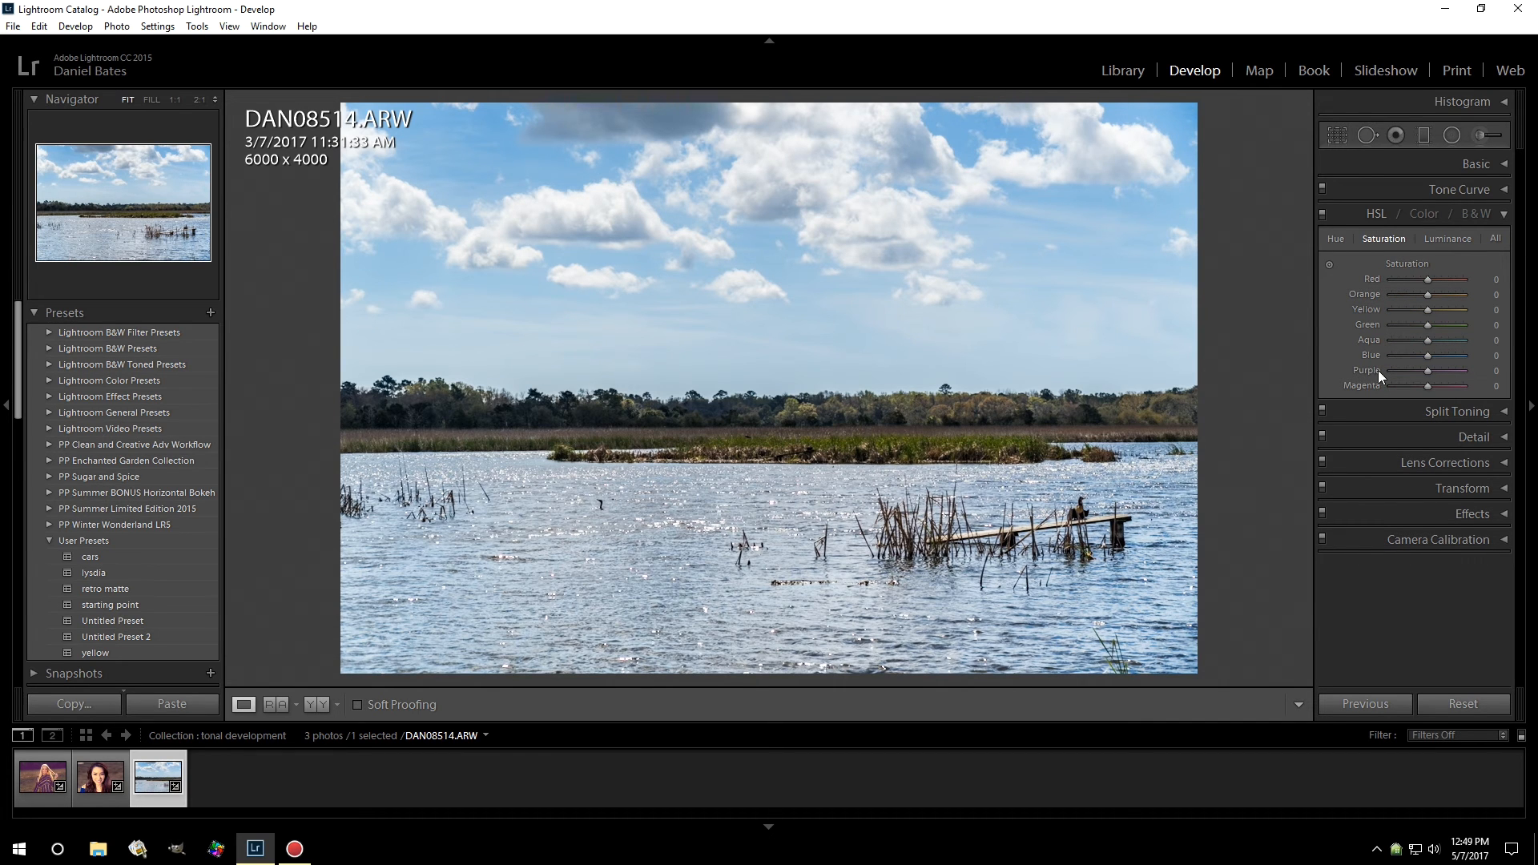
Step: Set the Blue saturation to +49 and Aqua to +11, and try the targeted adjustment tool on the sky
{"action": "mouse_move", "coordinate": [1432, 354]}
{"action": "left_mouse_down"}
{"action": "mouse_move", "coordinate": [1455, 354]}
{"action": "mouse_move", "coordinate": [1432, 340]}
{"action": "left_mouse_up"}
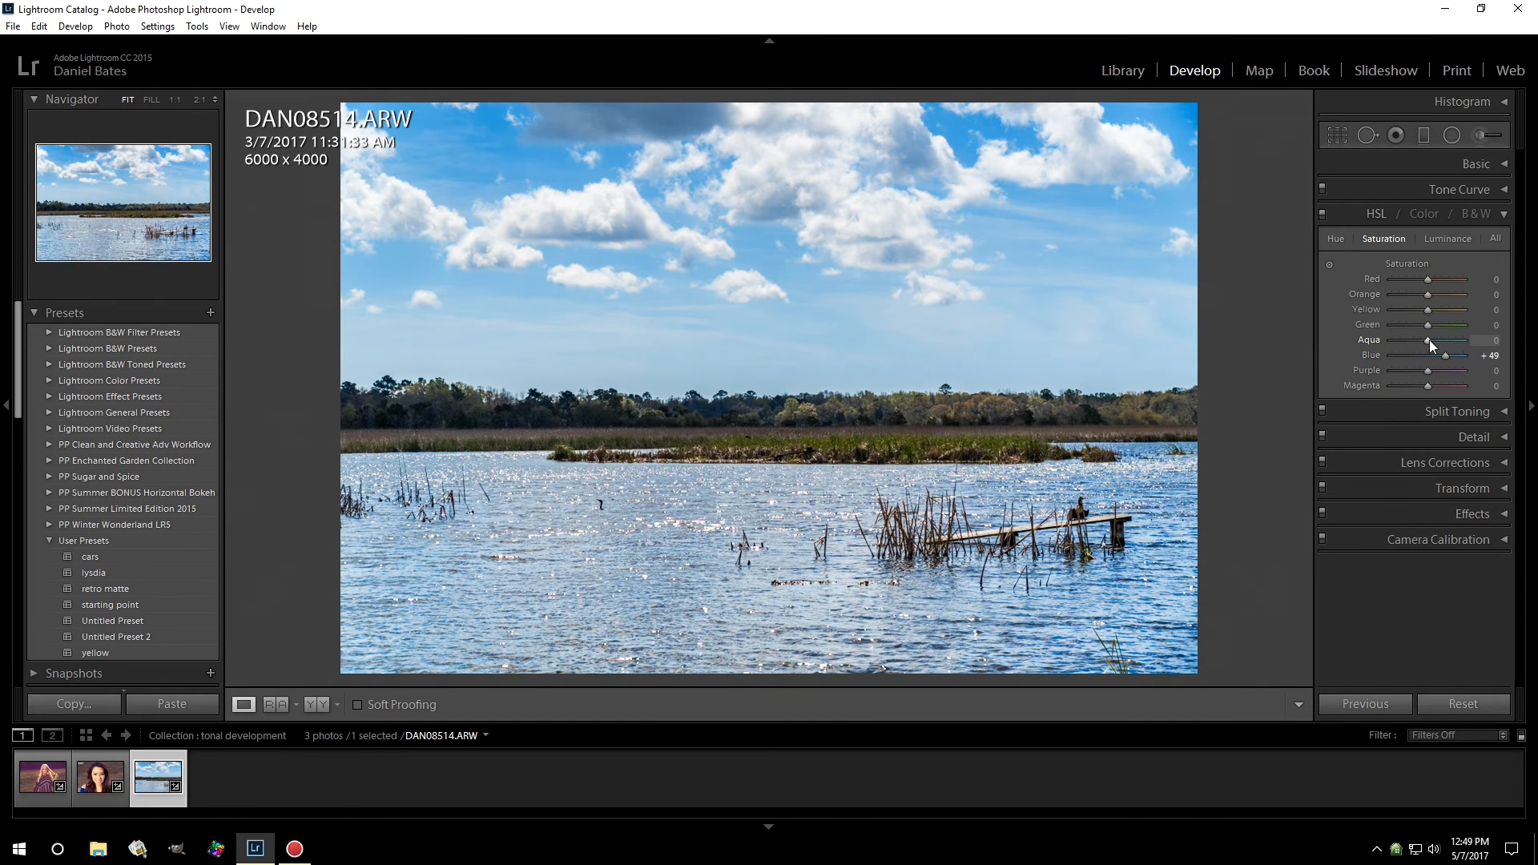
{"action": "left_click", "coordinate": [1330, 265]}
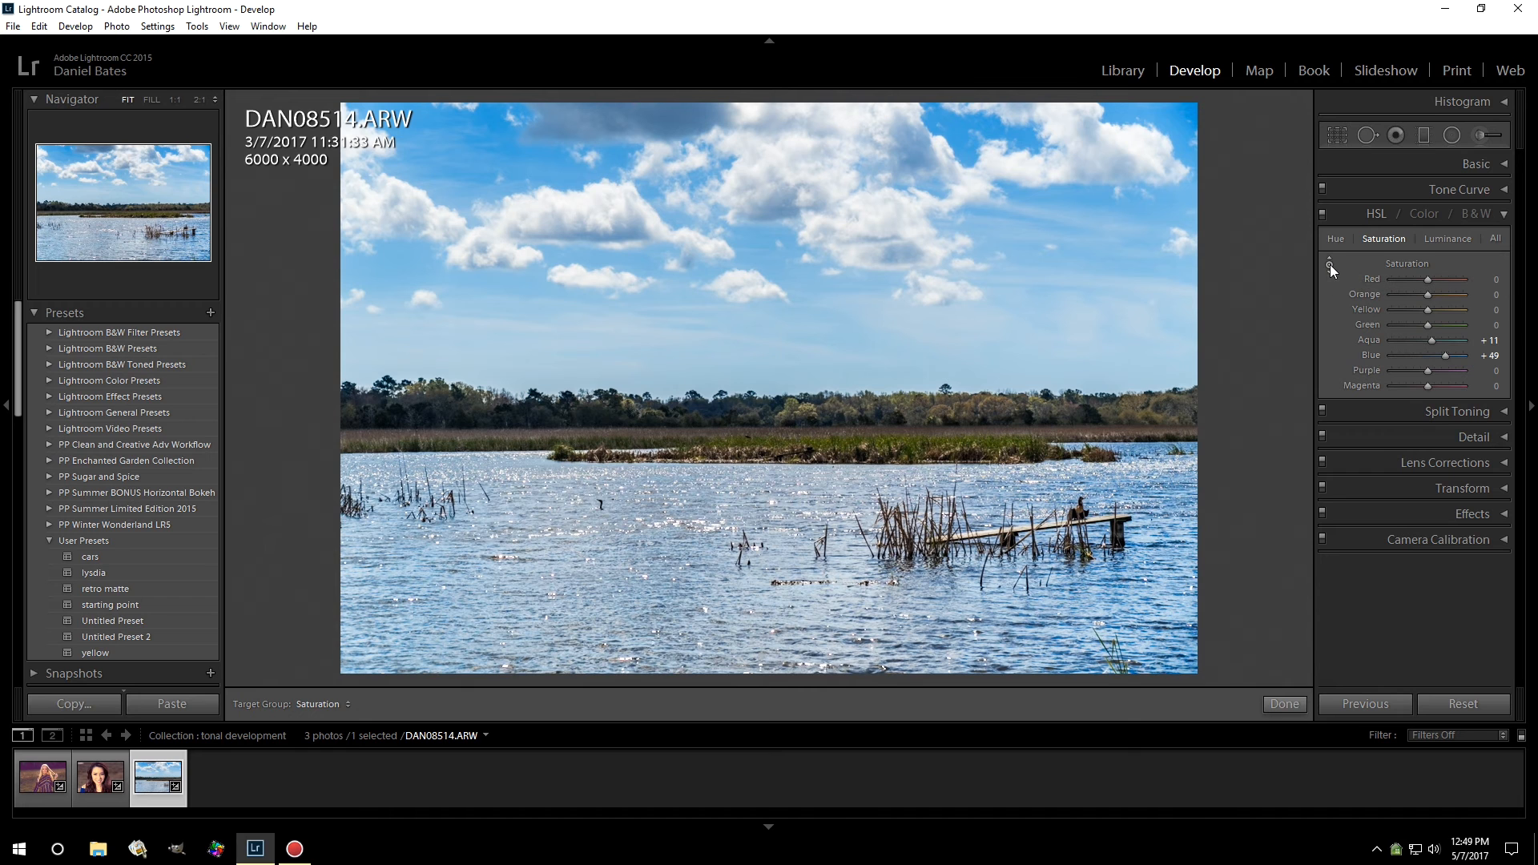
{"action": "mouse_move", "coordinate": [523, 313]}
{"action": "left_mouse_down"}
{"action": "mouse_move", "coordinate": [523, 260]}
{"action": "mouse_move", "coordinate": [523, 507]}
{"action": "mouse_move", "coordinate": [524, 310]}
{"action": "left_mouse_up"}
{"action": "left_click_drag", "start_coordinate": [1451, 355], "coordinate": [1445, 355]}
Step: In HSL Luminance, test Blue at -80, then set Blue to -31 and Aqua to -22 to darken the sky
{"action": "left_click", "coordinate": [1454, 242]}
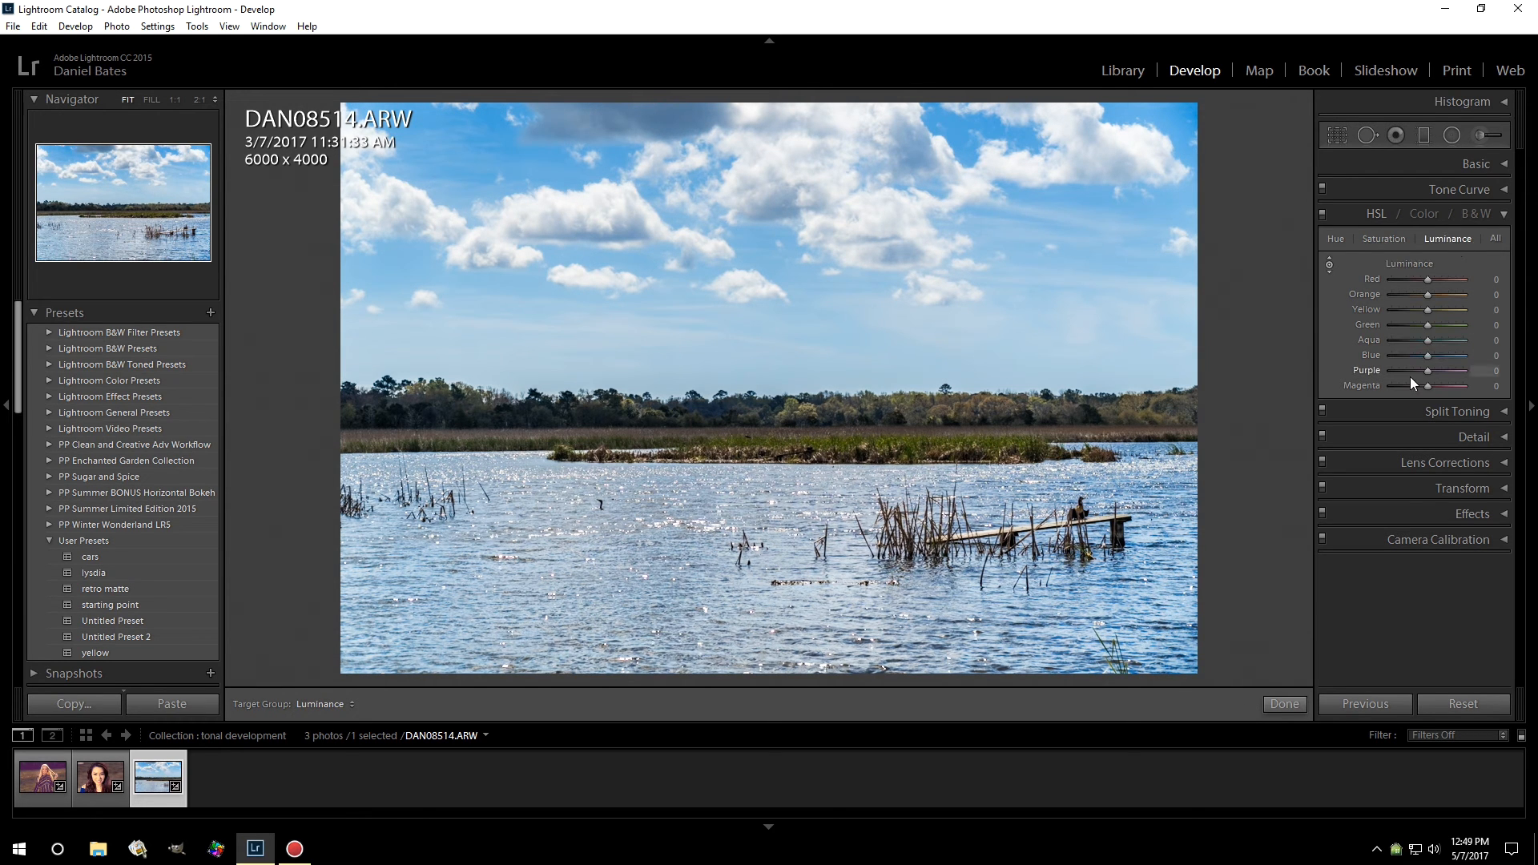
{"action": "left_click_drag", "start_coordinate": [1429, 351], "coordinate": [1398, 365]}
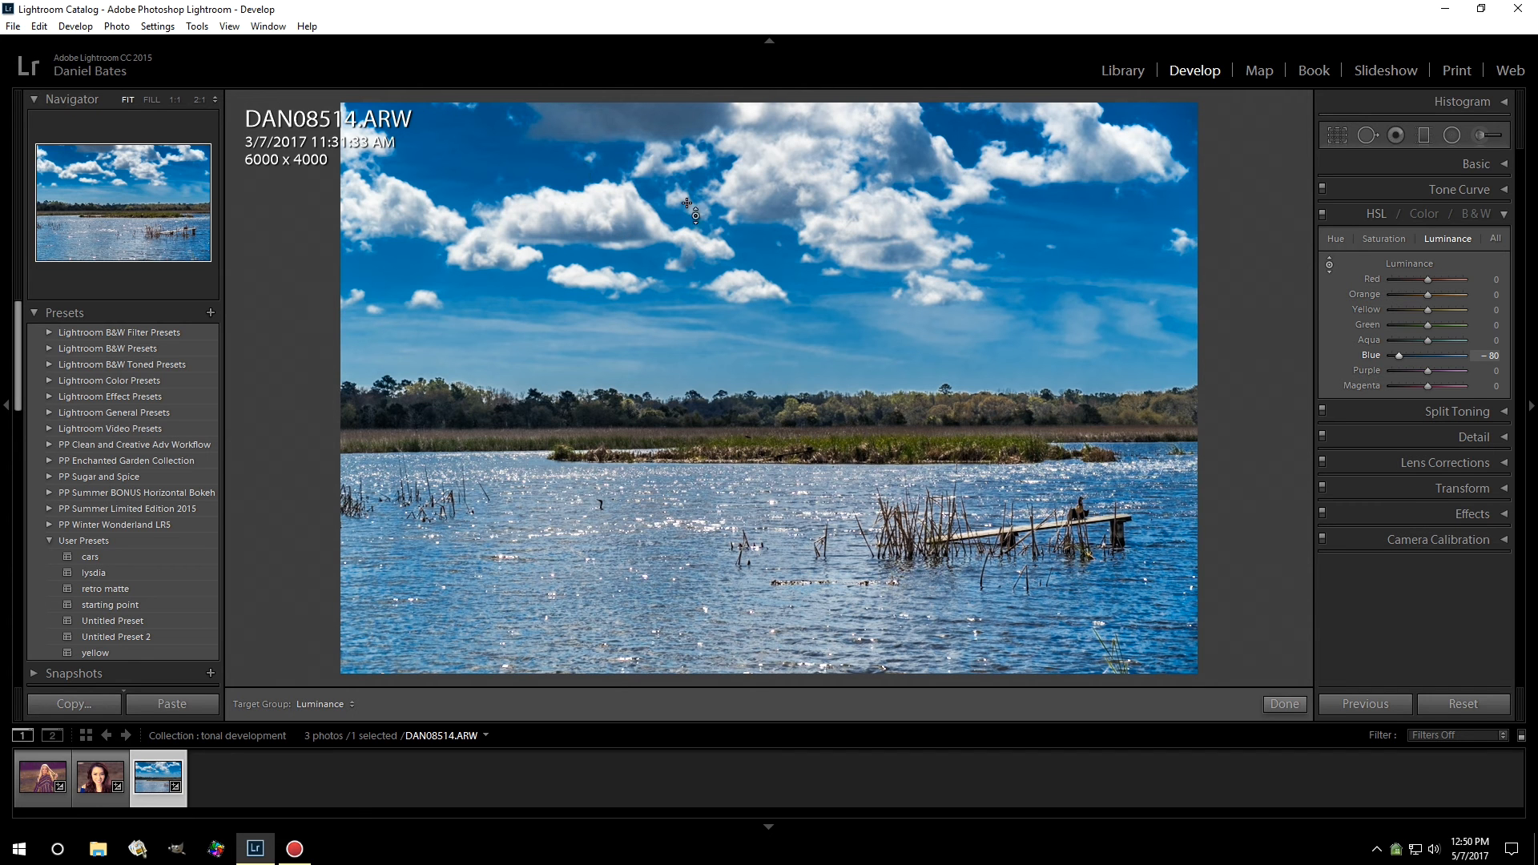
{"action": "left_click_drag", "start_coordinate": [1402, 355], "coordinate": [1419, 343]}
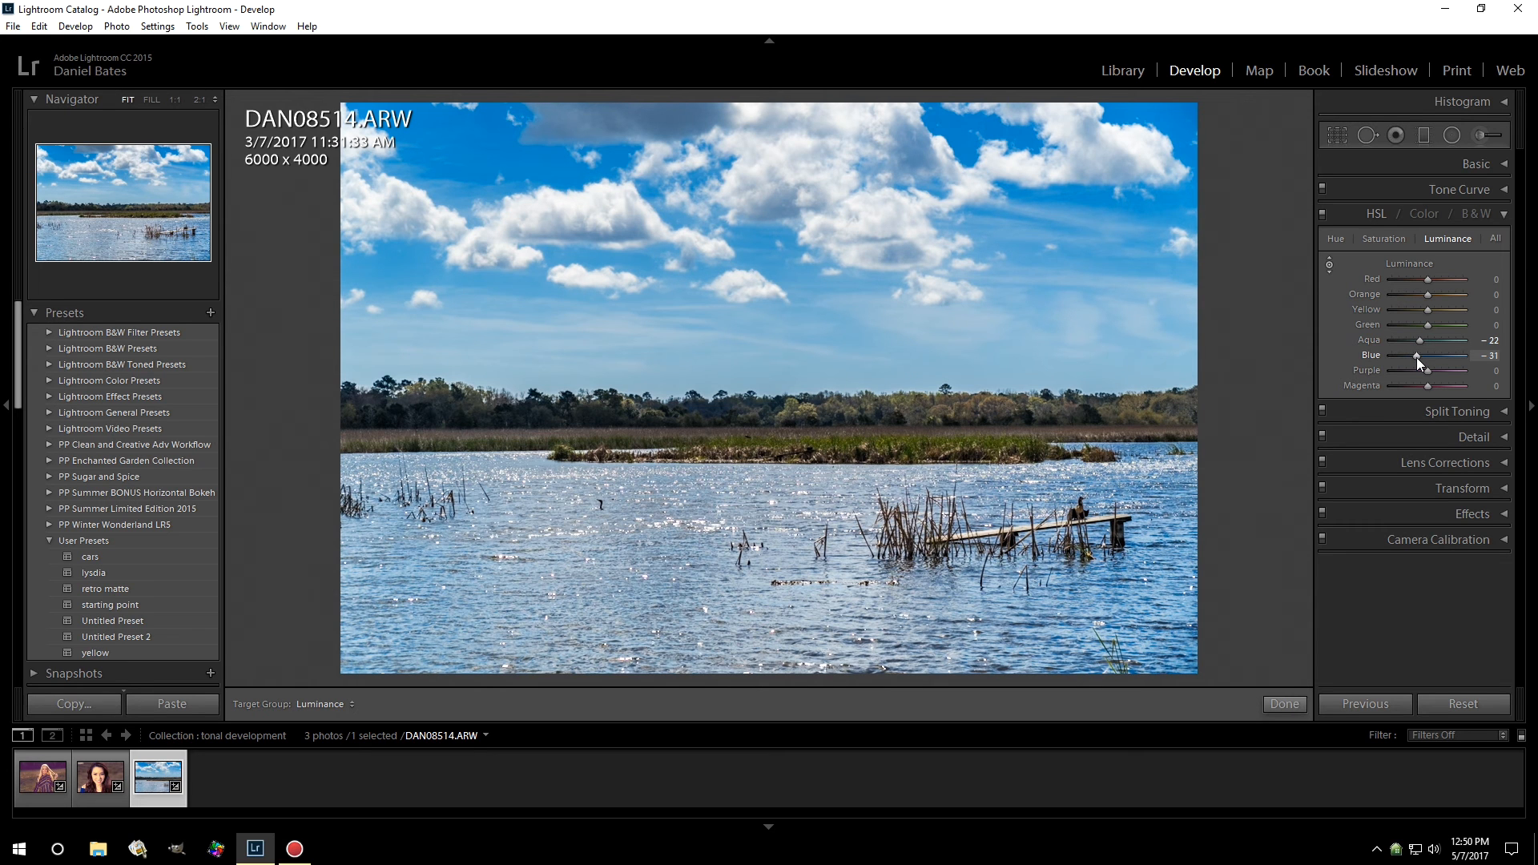
Step: Fine-tune the lake photo's luminance to Blue -42, Purple -16, Aqua -47 and Green -29
{"action": "left_click_drag", "start_coordinate": [1416, 357], "coordinate": [1413, 357]}
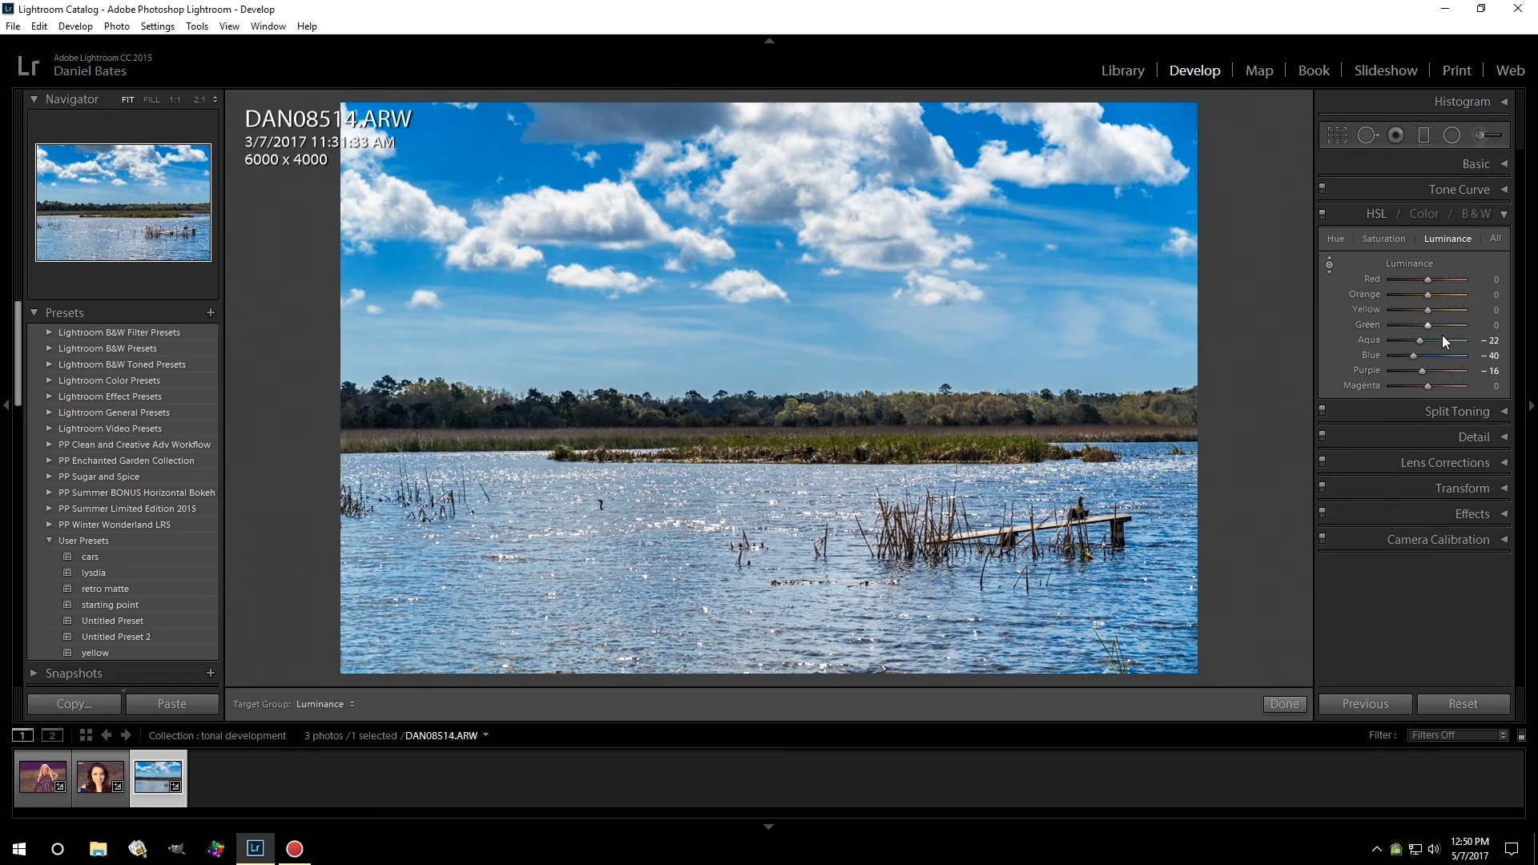
{"action": "mouse_move", "coordinate": [1411, 354]}
{"action": "left_mouse_down"}
{"action": "mouse_move", "coordinate": [1391, 354]}
{"action": "mouse_move", "coordinate": [1429, 357]}
{"action": "mouse_move", "coordinate": [1412, 357]}
{"action": "left_mouse_up"}
{"action": "left_click_drag", "start_coordinate": [1420, 339], "coordinate": [1405, 337]}
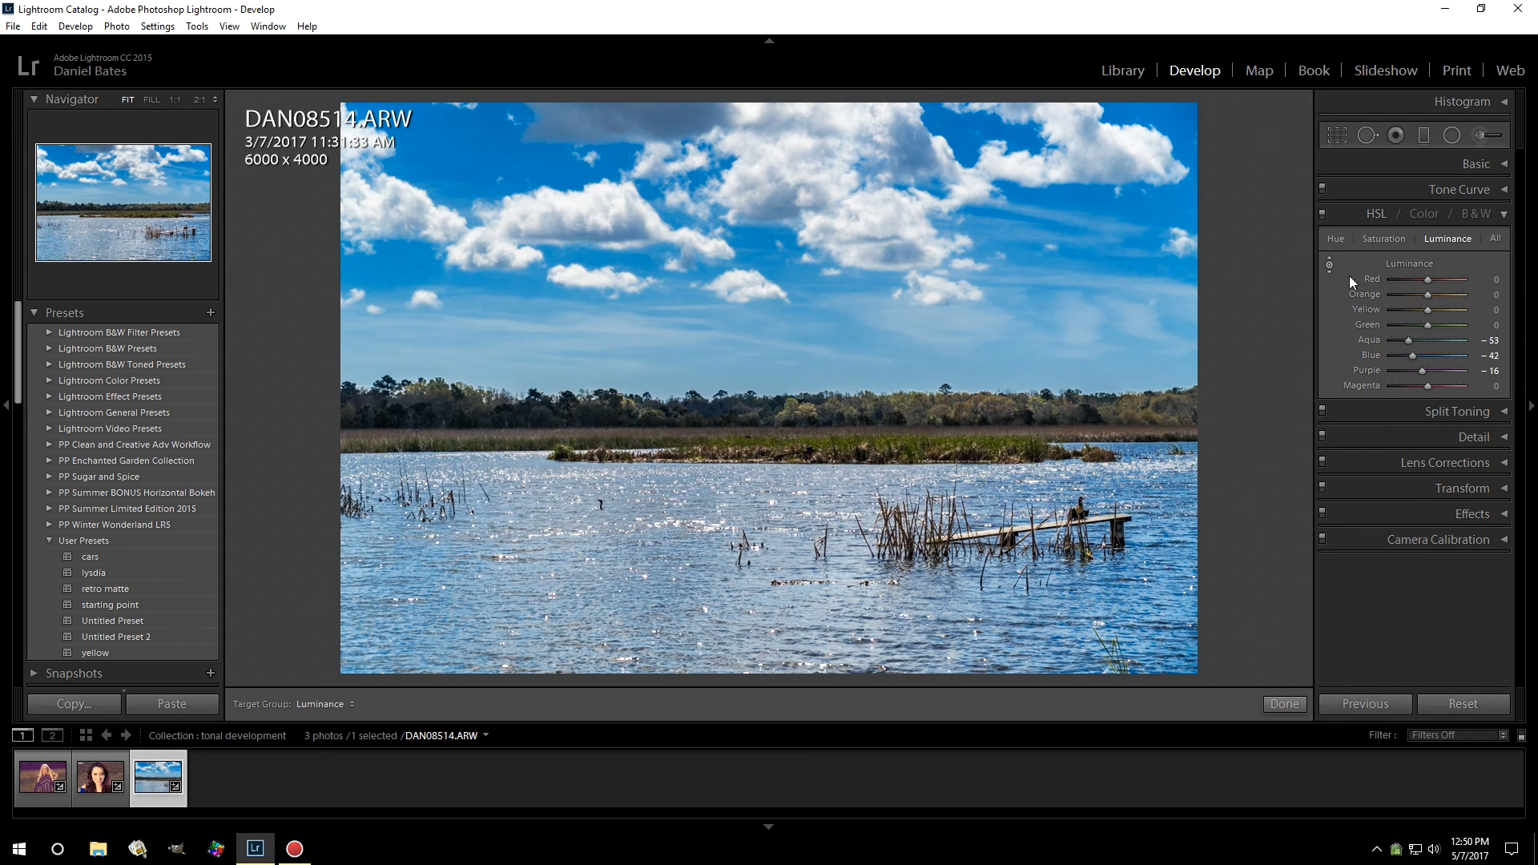
{"action": "left_click_drag", "start_coordinate": [1420, 325], "coordinate": [1411, 342]}
Step: Return to the blonde portrait EIL05327.ARW
{"action": "left_click", "coordinate": [56, 783]}
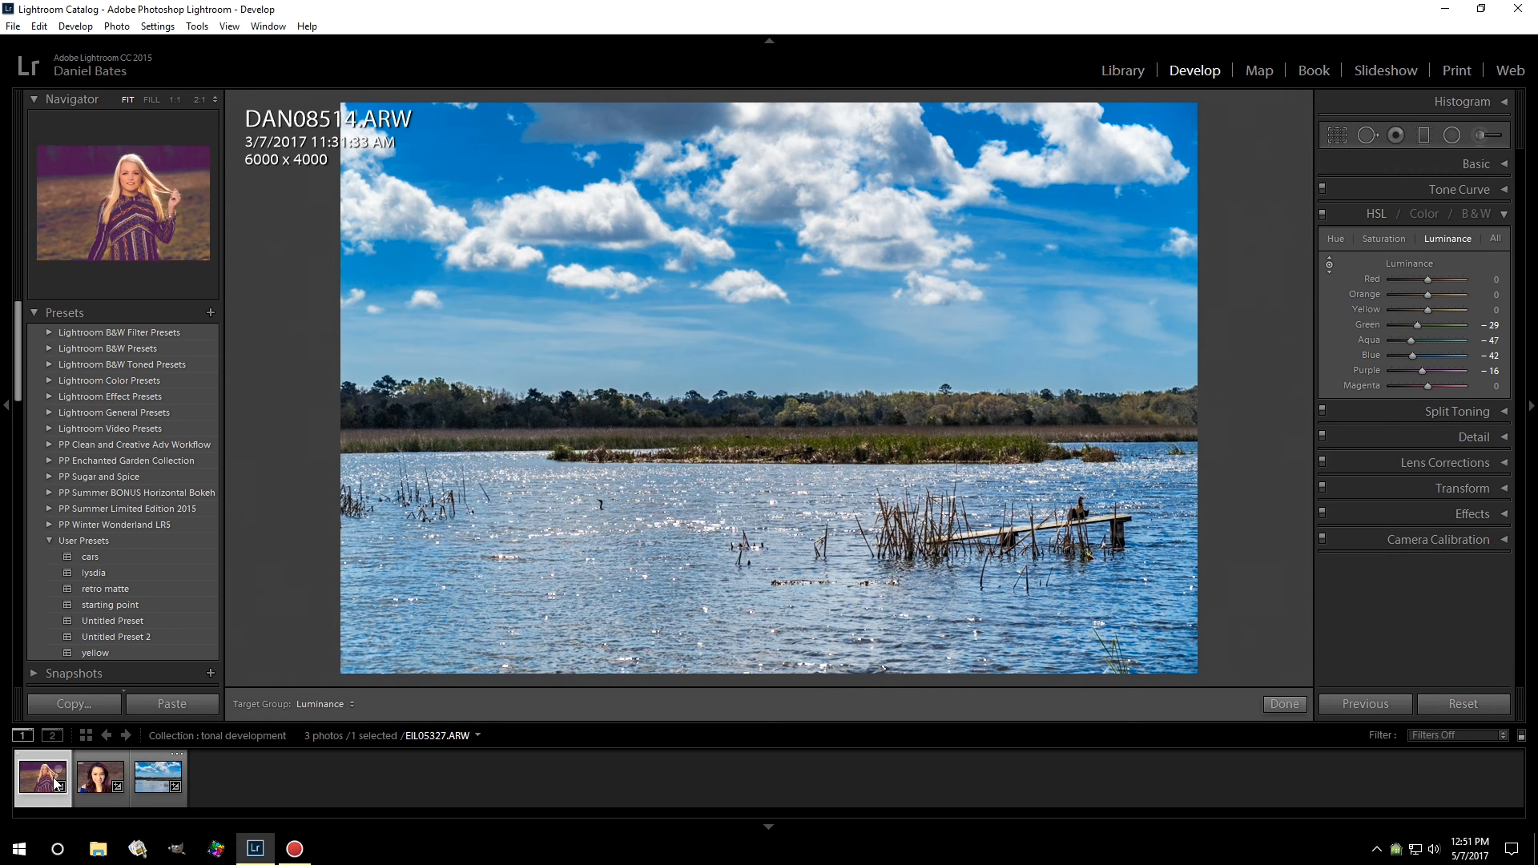